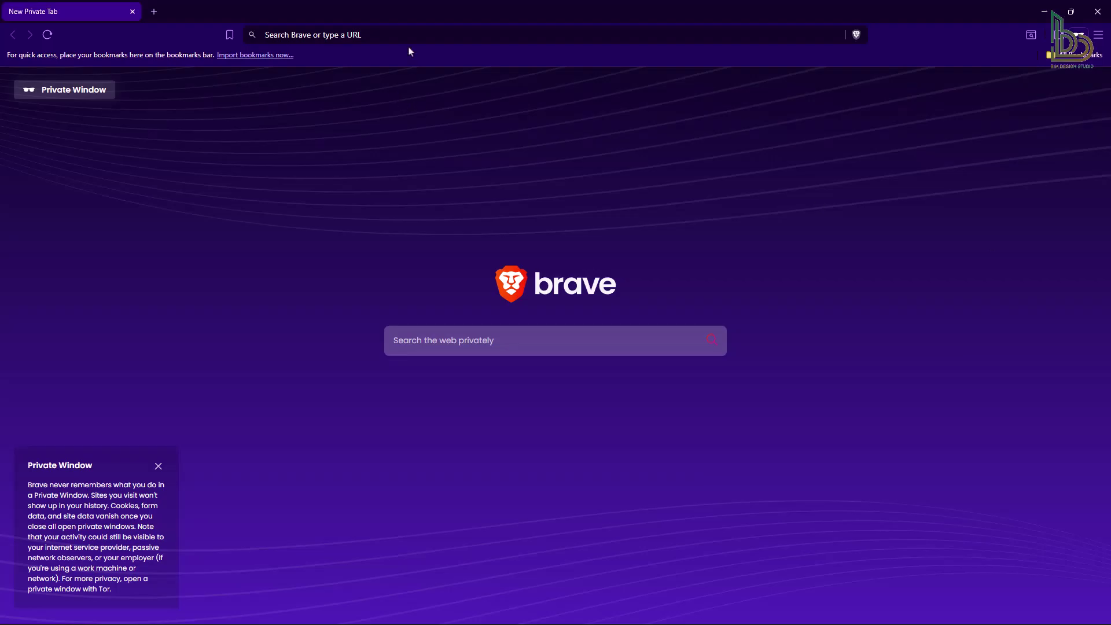
# Search Brave for 'yqarch' and open the official yqarch.cn result.
pyautogui.click(425, 36)
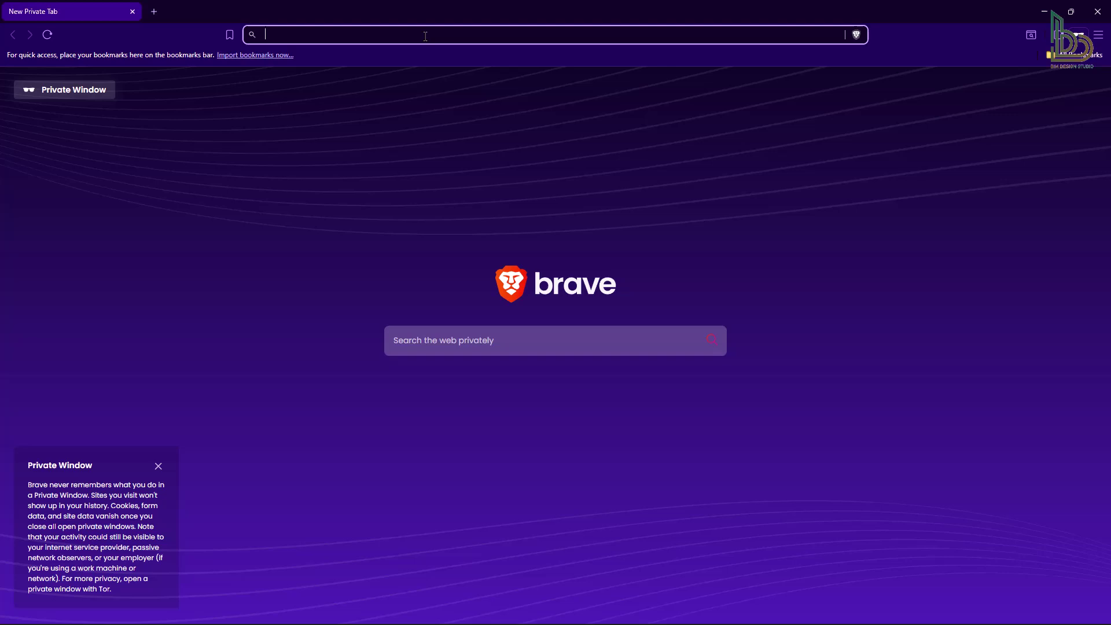
pyautogui.write('yqarch')
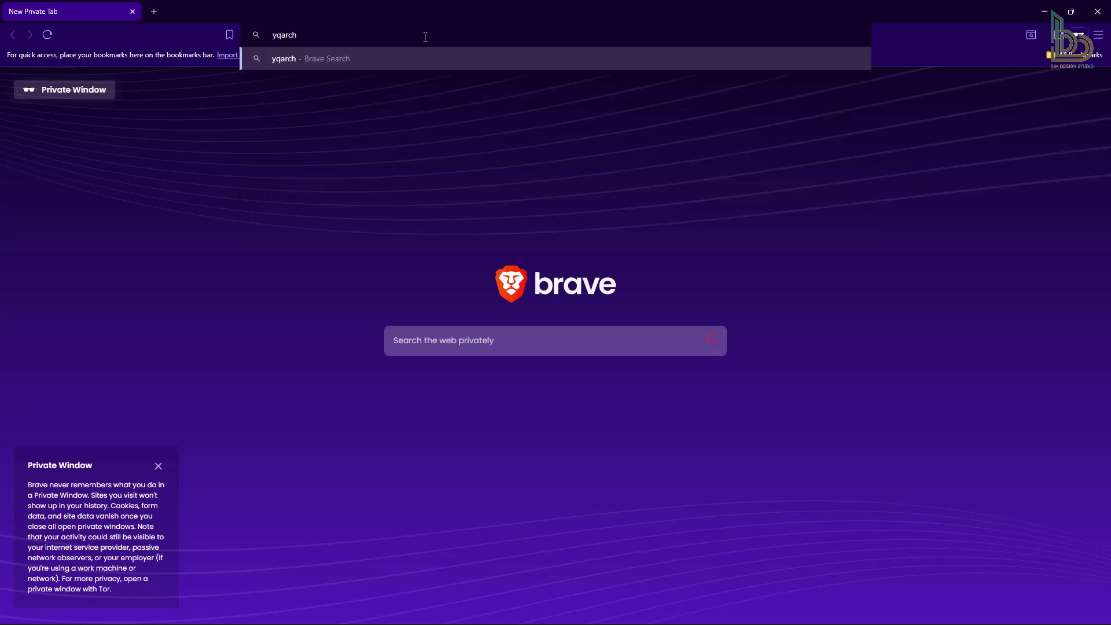
pyautogui.press('Return')
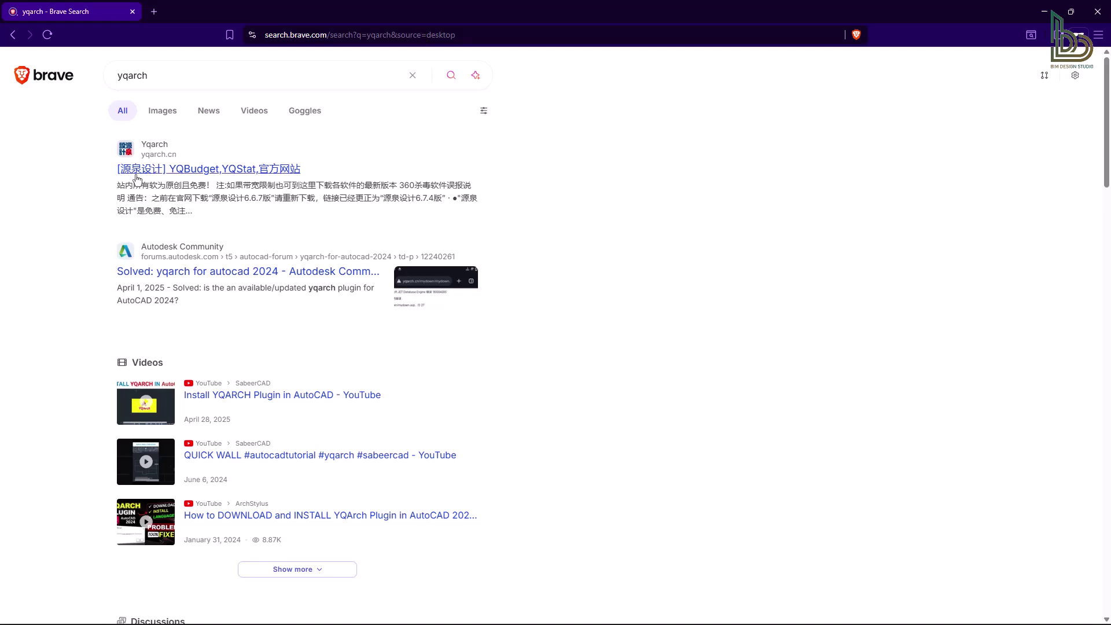
pyautogui.click(204, 173)
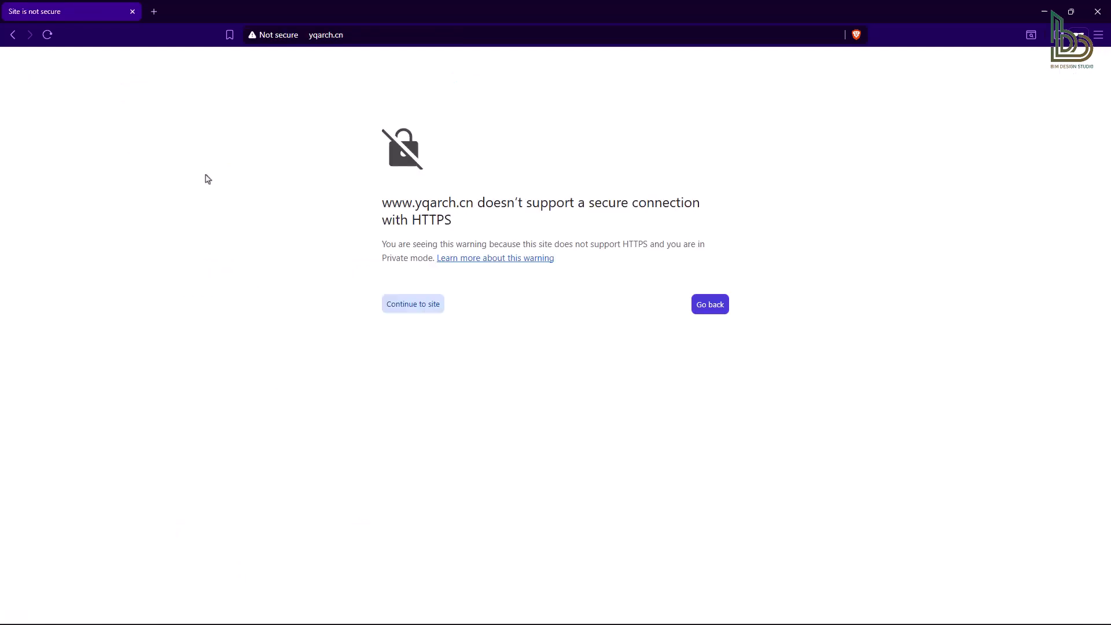
# Bypass the not-secure warning to reach yqarch.cn and translate it into English.
pyautogui.click(413, 304)
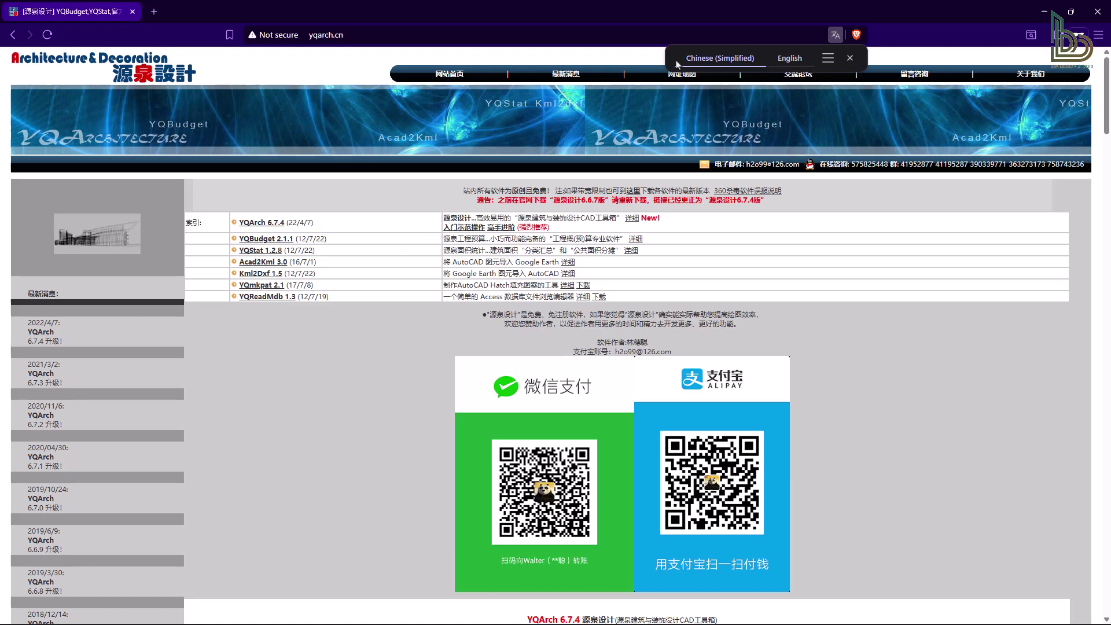
pyautogui.click(787, 60)
pyautogui.click(850, 58)
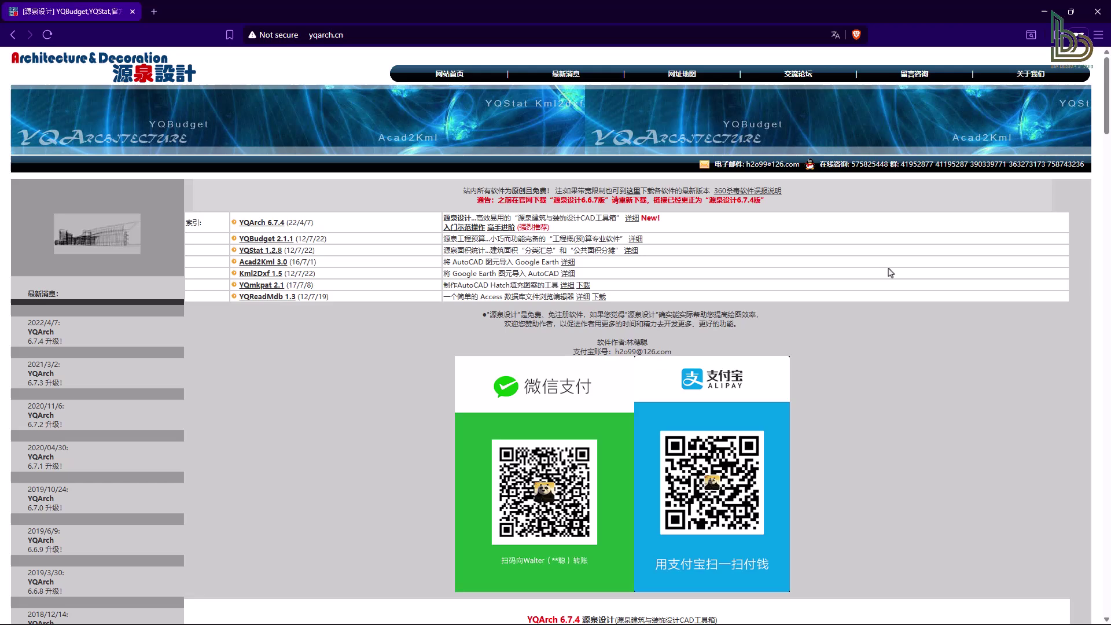
# Scroll the translated yqarch.cn page and highlight the 2022/4/7 YQArch news entry.
pyautogui.scroll(-1, 901, 312)
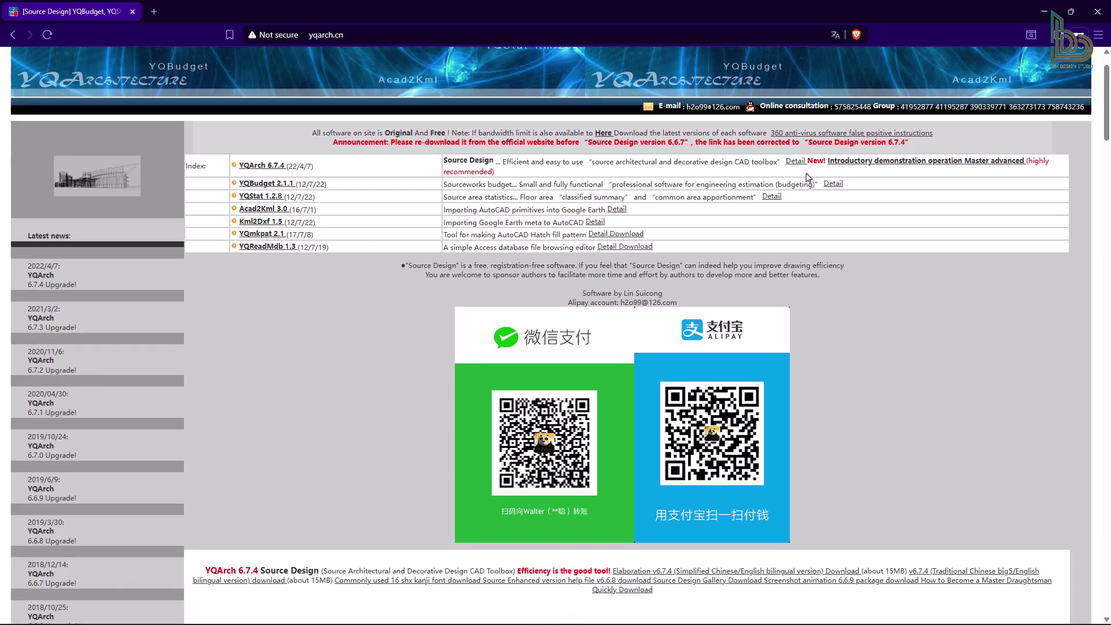
pyautogui.scroll(1, 379, 316)
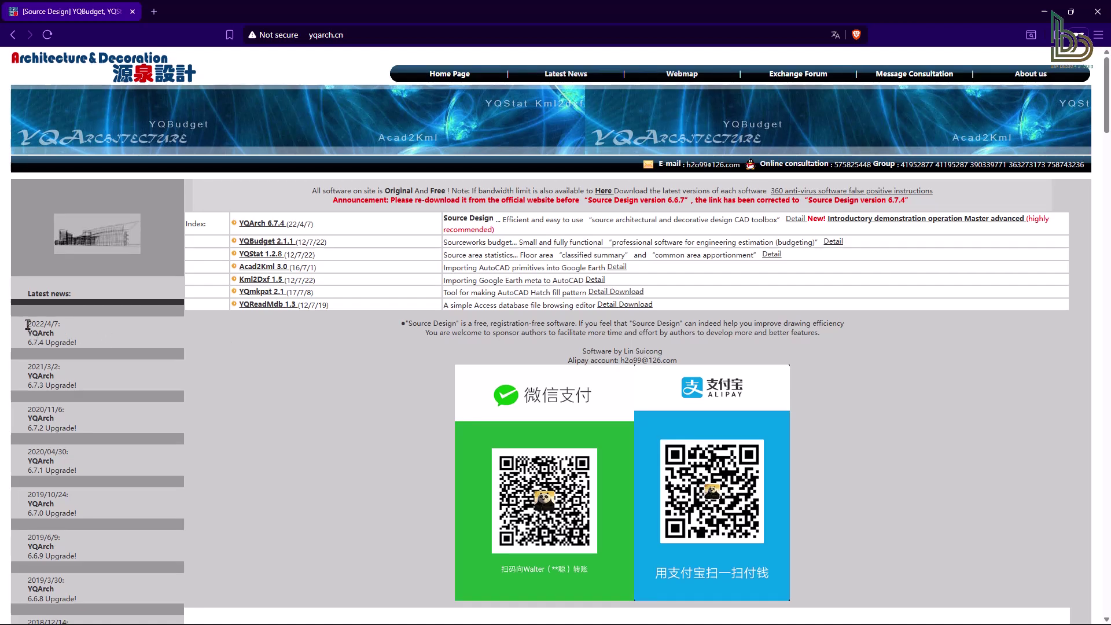
pyautogui.moveTo(28, 320); pyautogui.dragTo(84, 345)
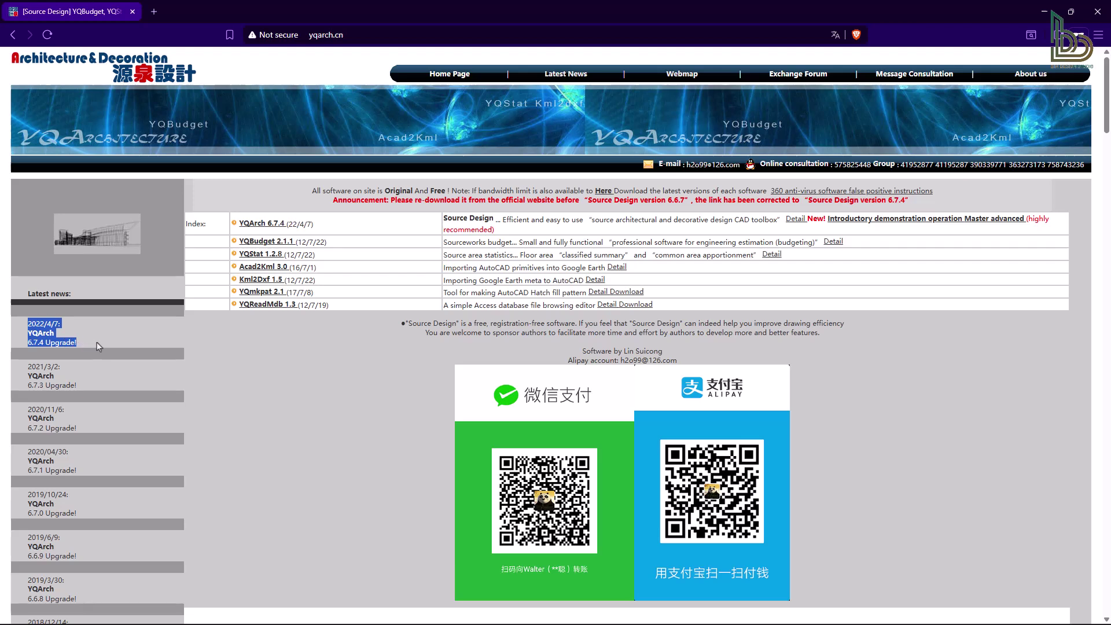
pyautogui.click(96, 342)
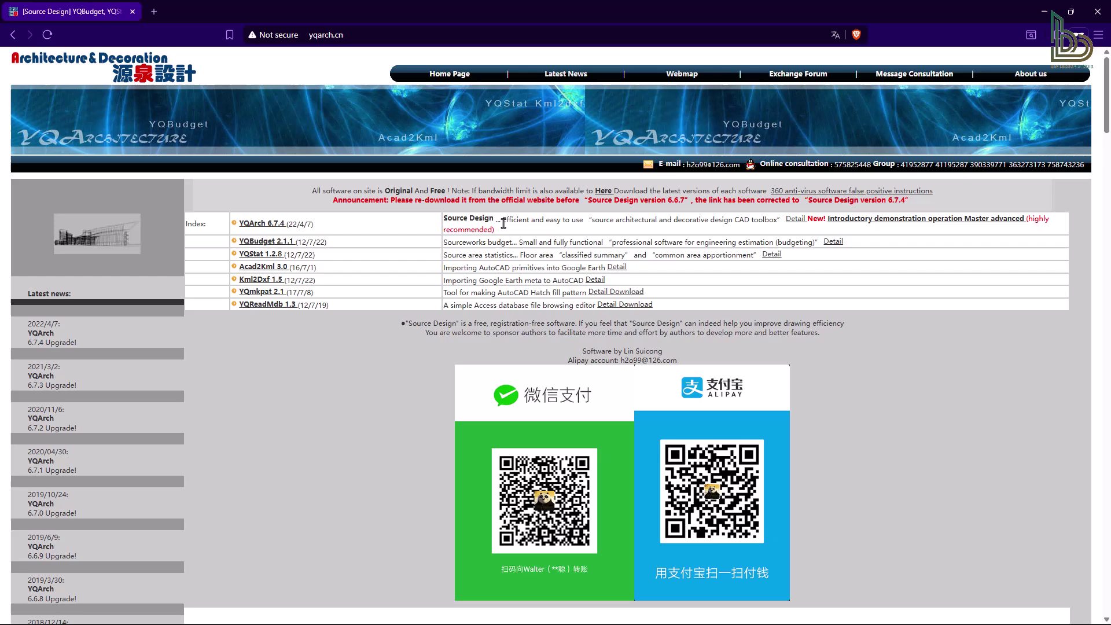
# Jump to the YQArch 6.7.4 section and highlight its heading.
pyautogui.click(265, 229)
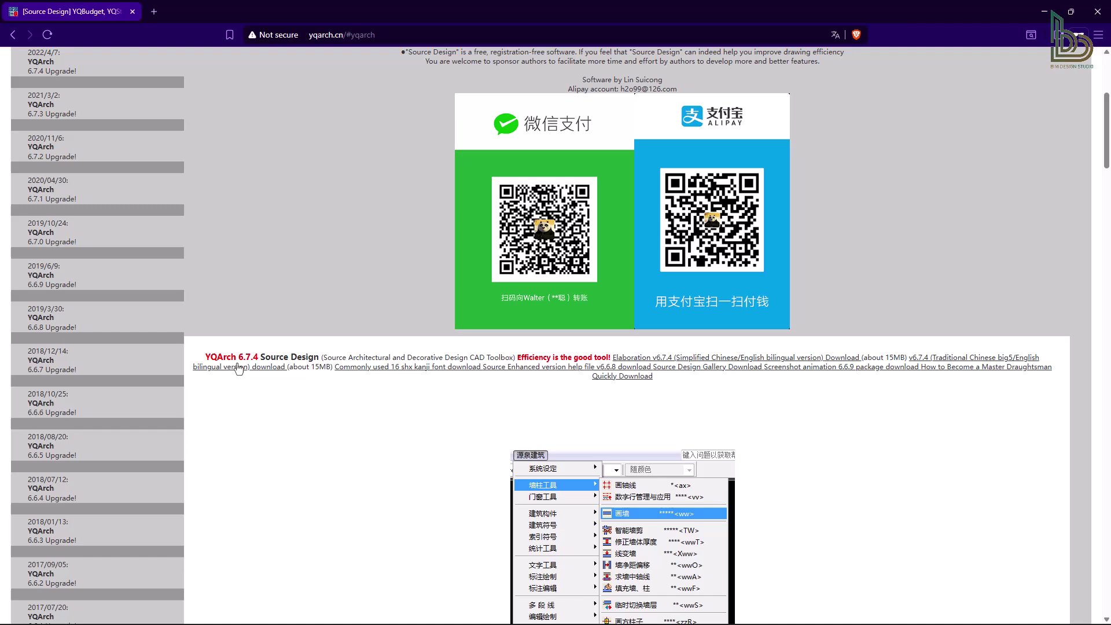
pyautogui.moveTo(204, 357); pyautogui.dragTo(322, 358)
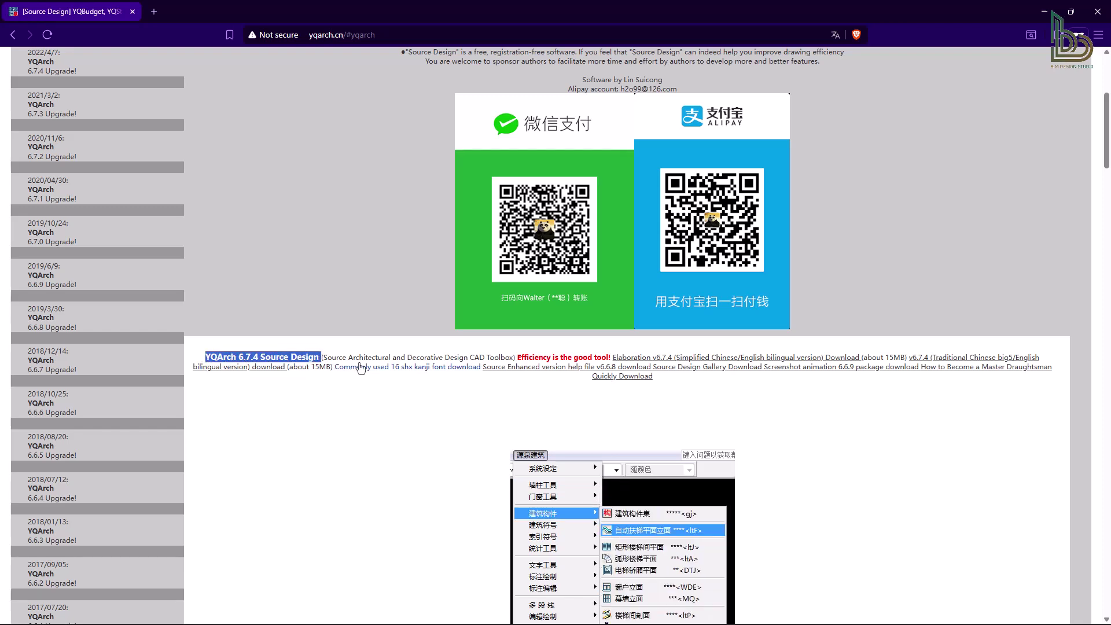
pyautogui.click(766, 340)
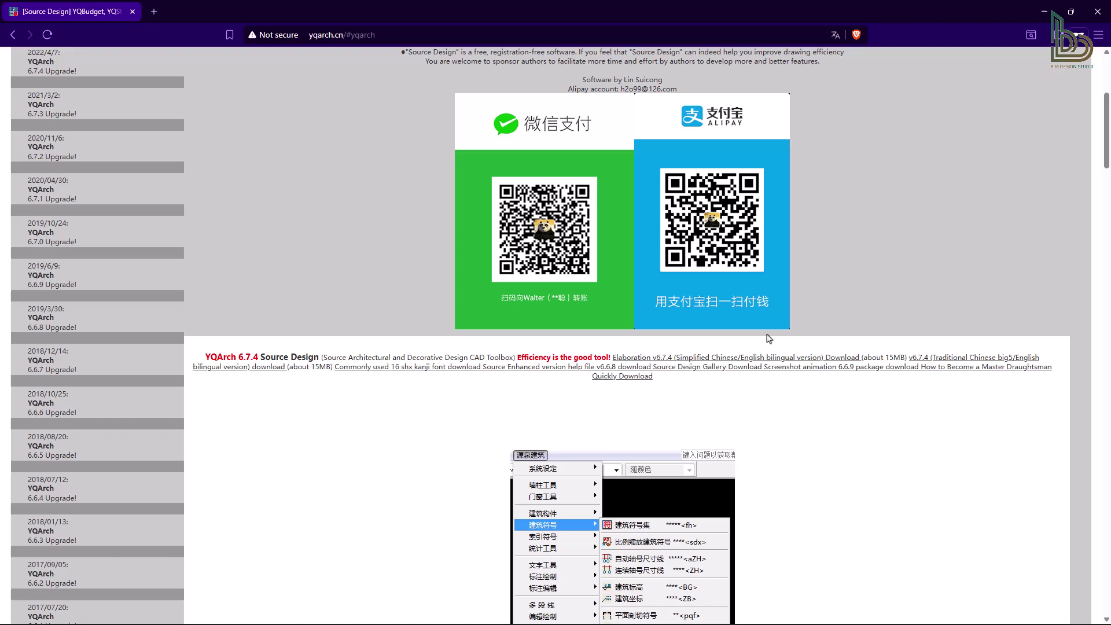
# Download the v6.7.4 Simplified Chinese/English package as yqarch into Downloads.
pyautogui.click(745, 363)
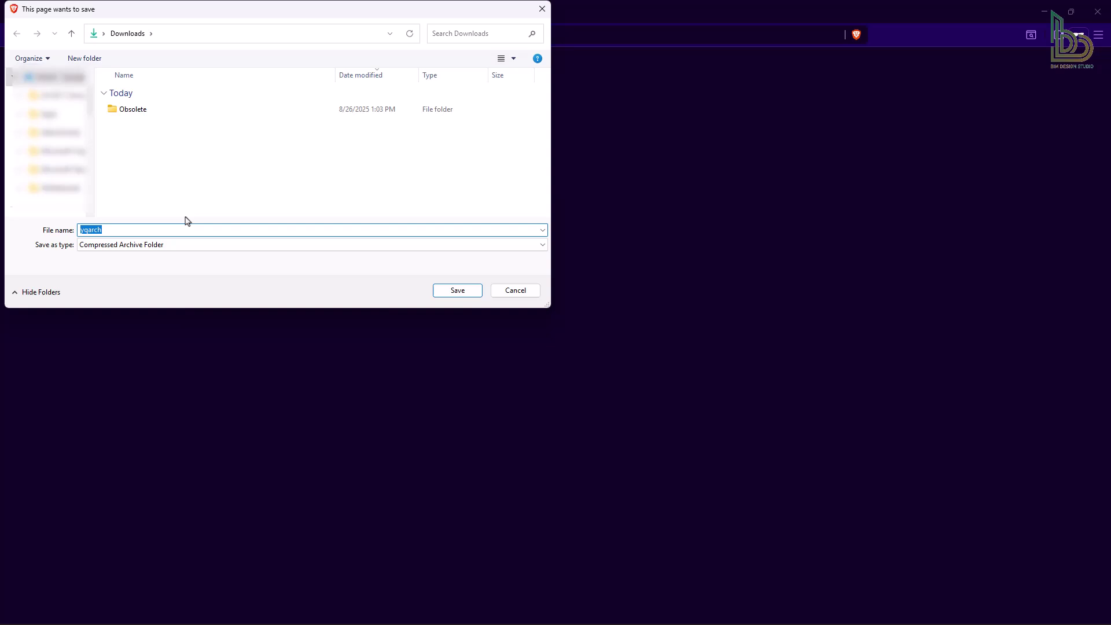
pyautogui.click(142, 231)
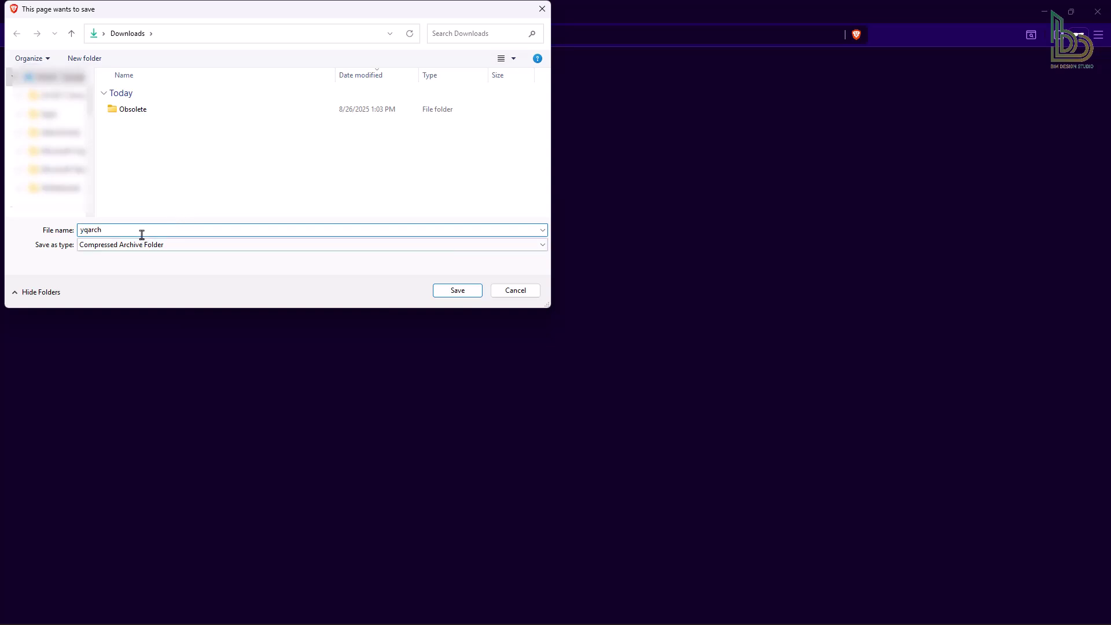
pyautogui.click(471, 294)
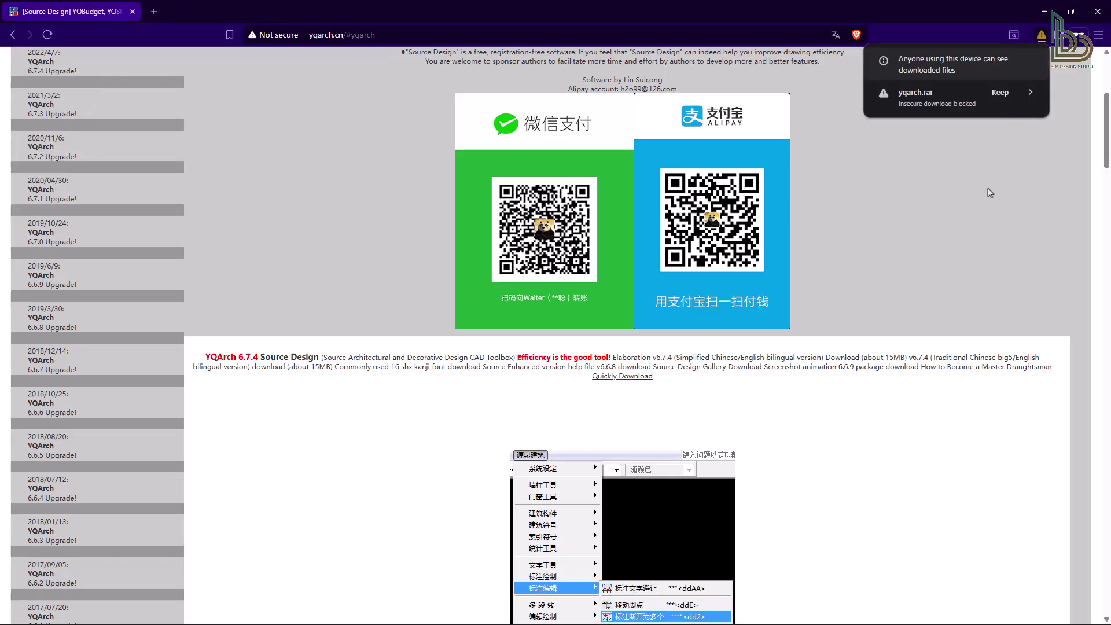
# Keep the blocked yqarch.rar and extract it into a yqarch folder in Downloads.
pyautogui.click(1001, 93)
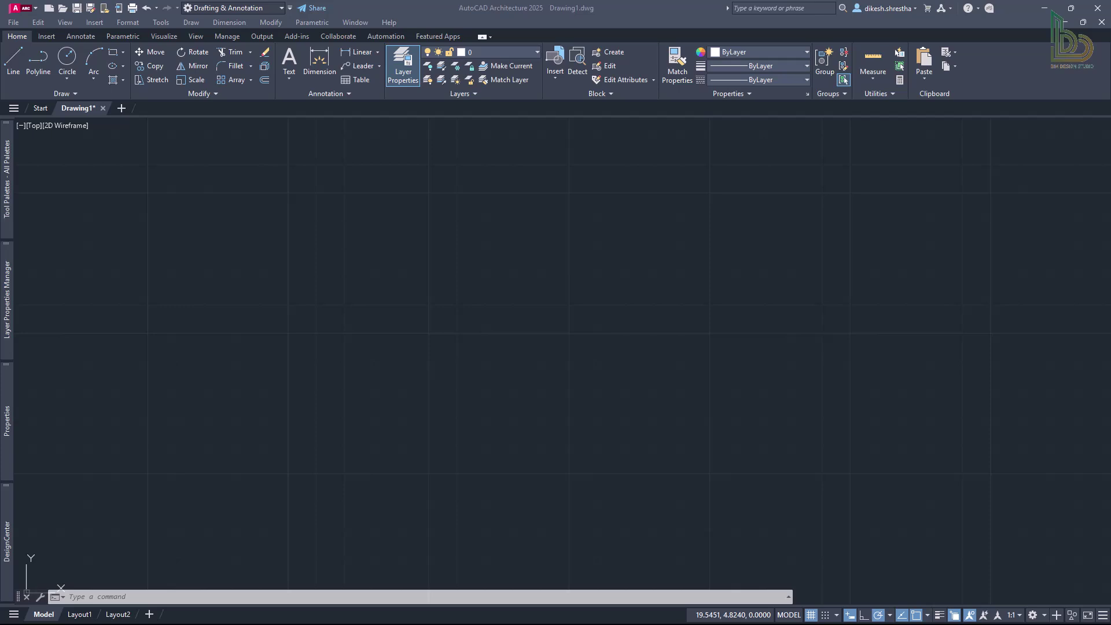
pyautogui.hotkey('alt', 'Tab')
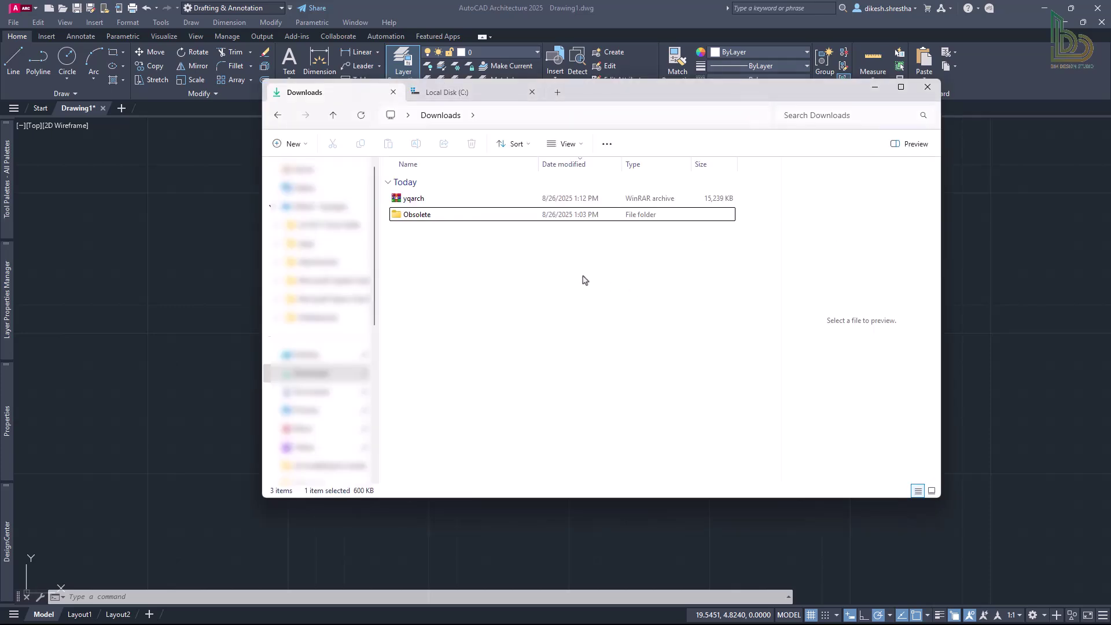
pyautogui.click(415, 200)
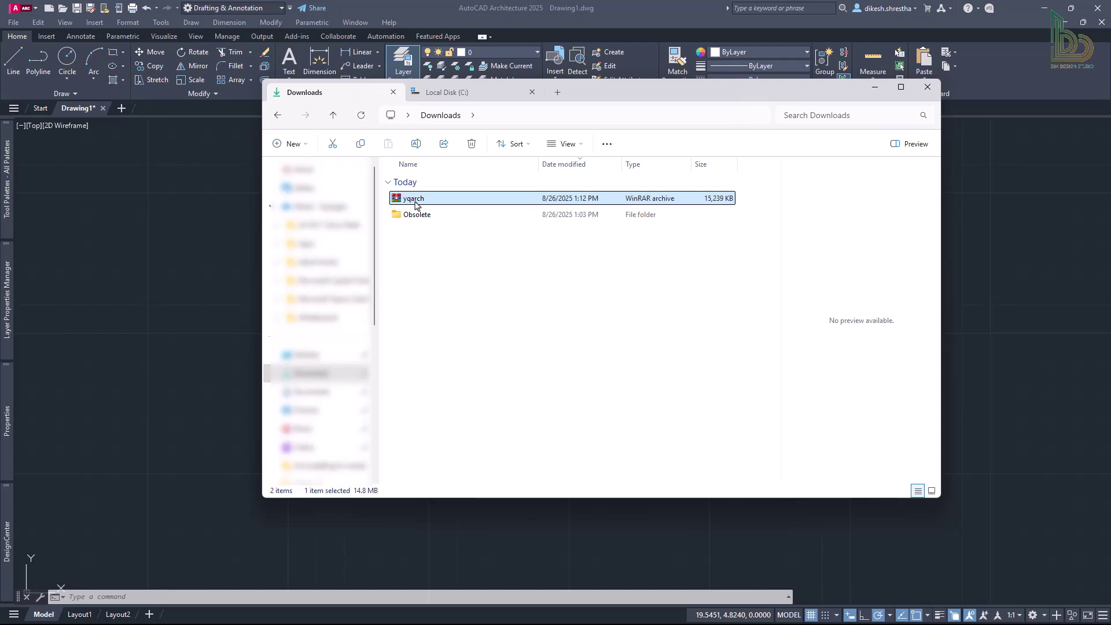
pyautogui.rightClick(414, 200)
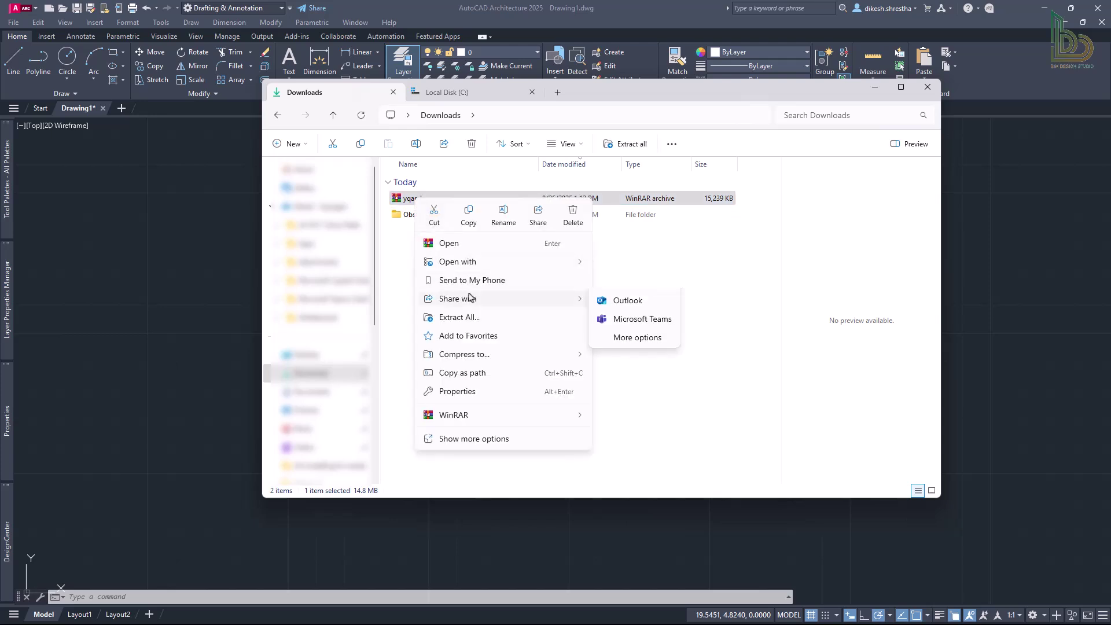
pyautogui.click(520, 319)
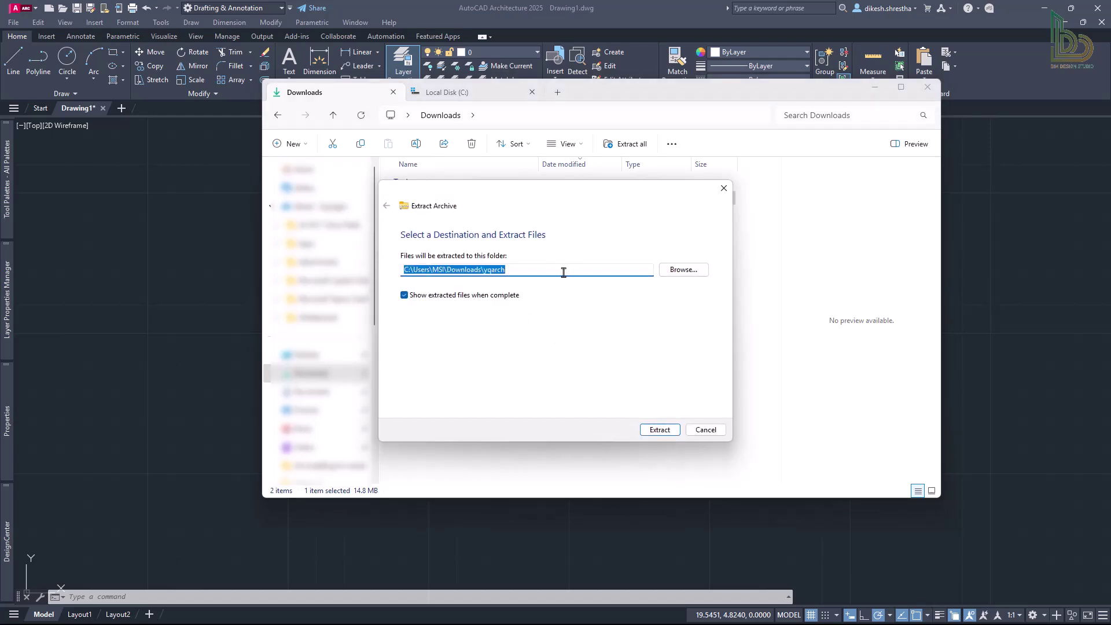
pyautogui.click(646, 431)
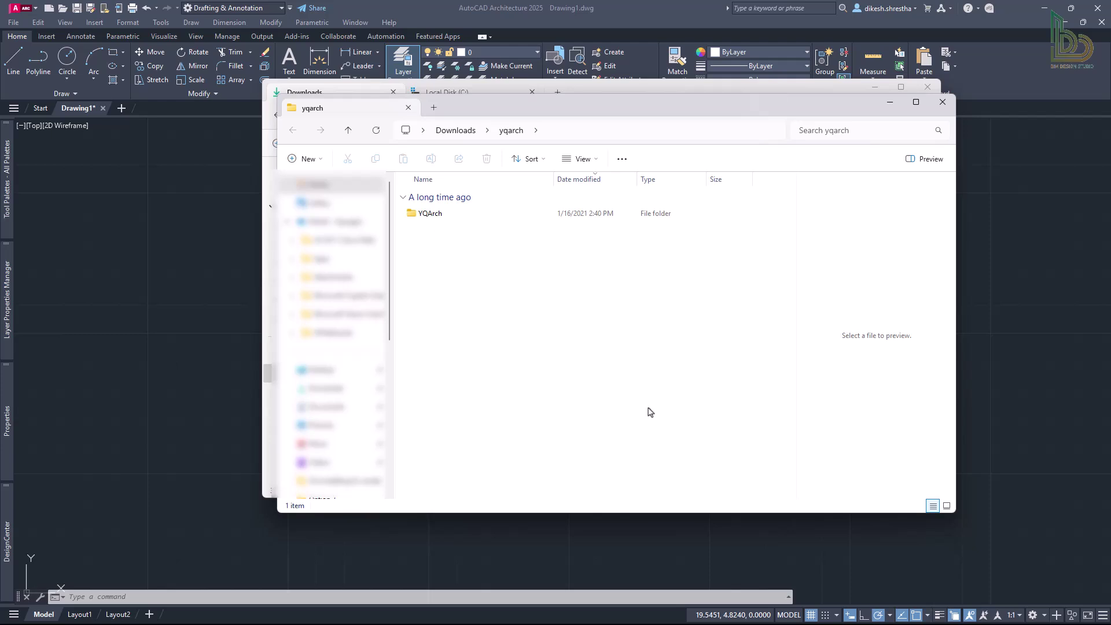
# Open the extracted yqarch folder and copy the YQArch folder inside it.
pyautogui.click(942, 102)
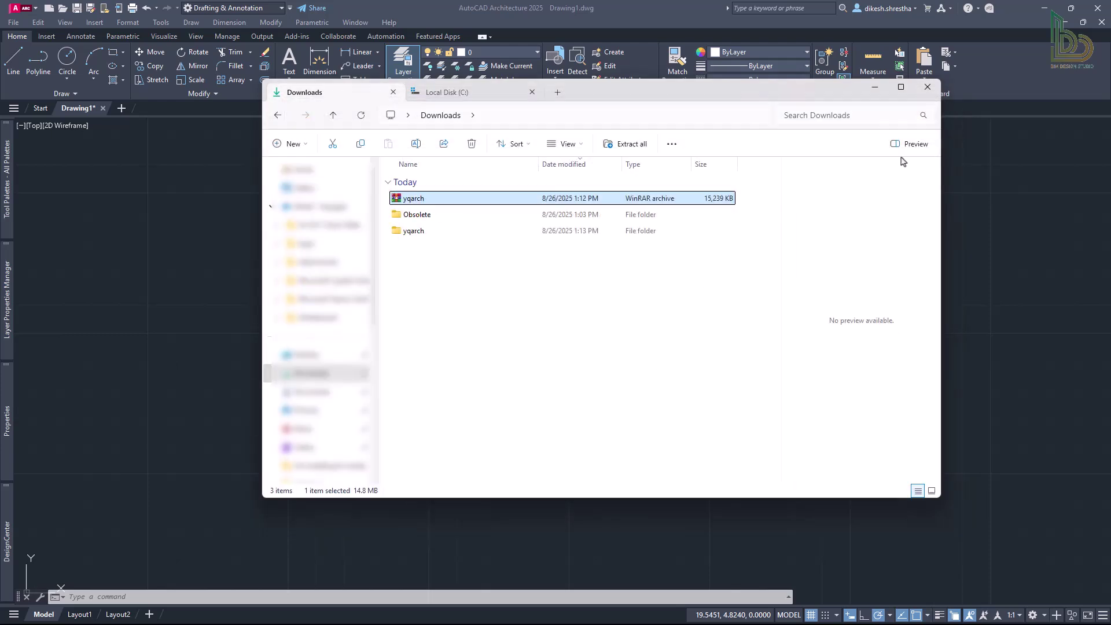
pyautogui.click(436, 231)
pyautogui.doubleClick(436, 231)
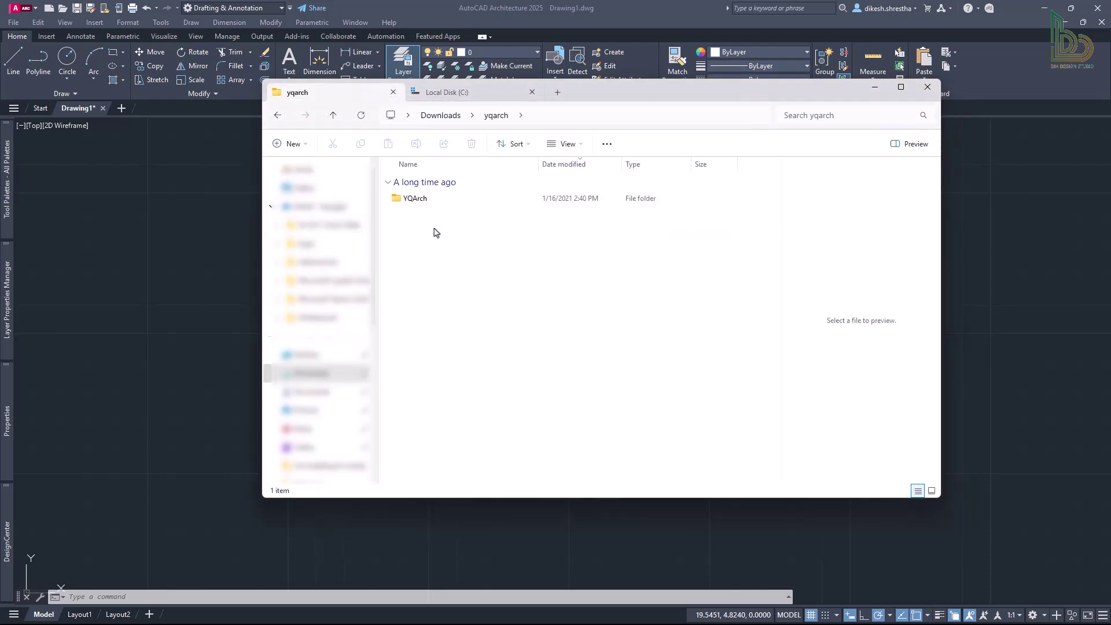
pyautogui.rightClick(435, 200)
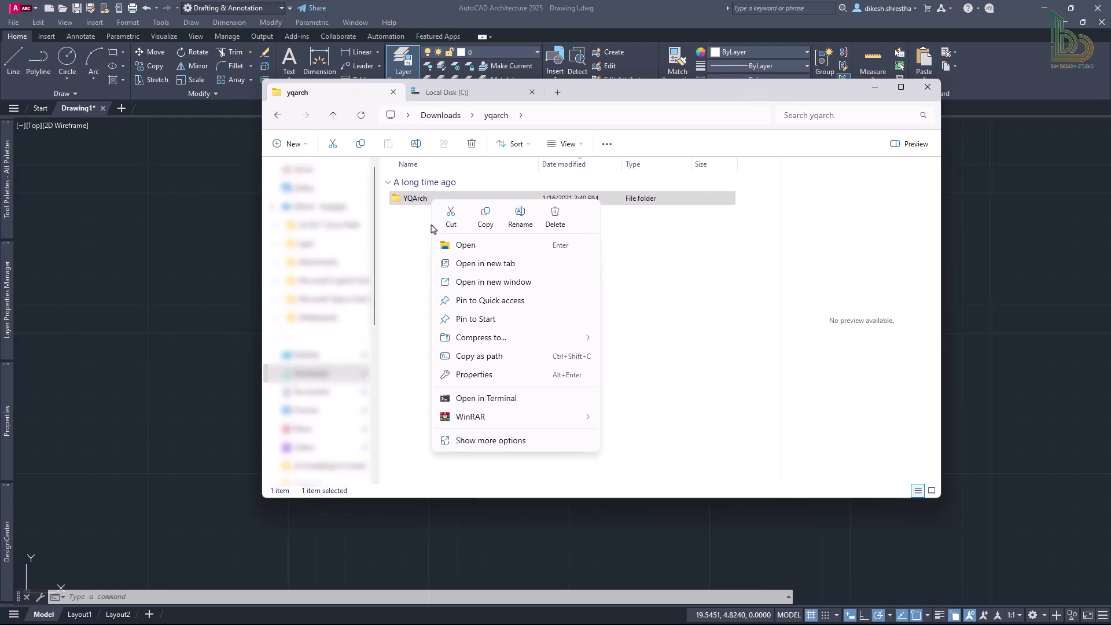
pyautogui.click(487, 441)
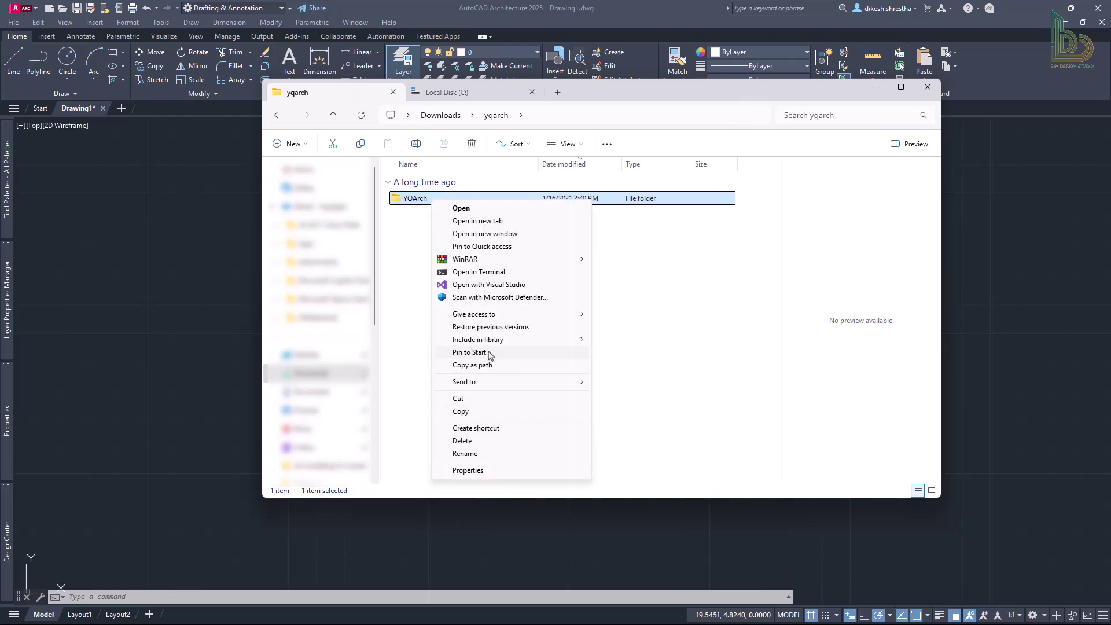
pyautogui.click(477, 412)
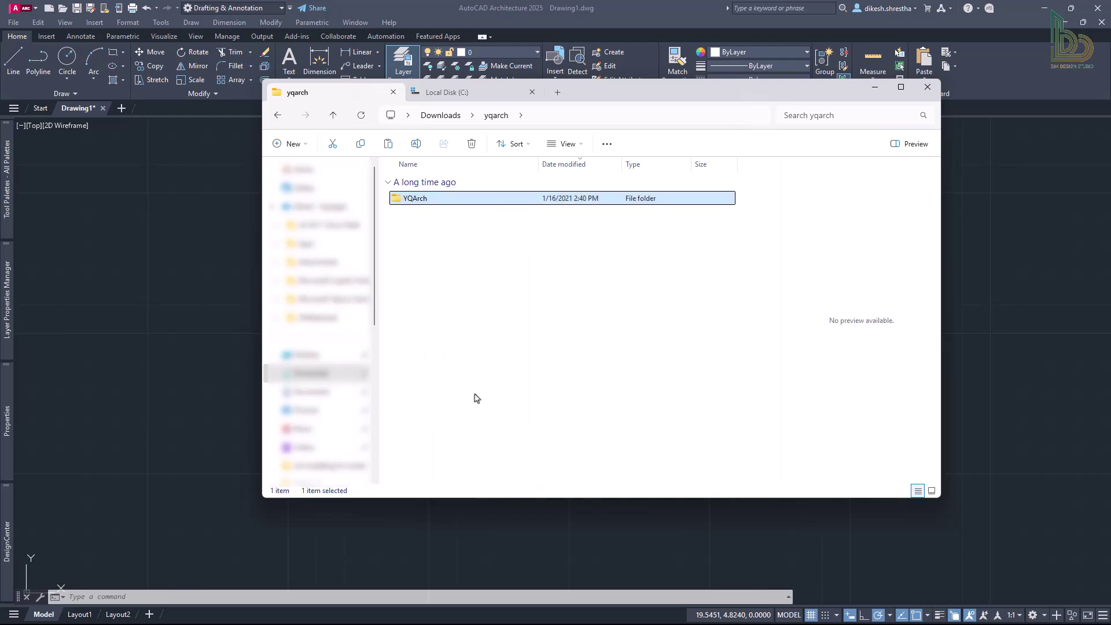
# Paste the YQArch folder into the root of Local Disk (C:) and select it.
pyautogui.click(439, 99)
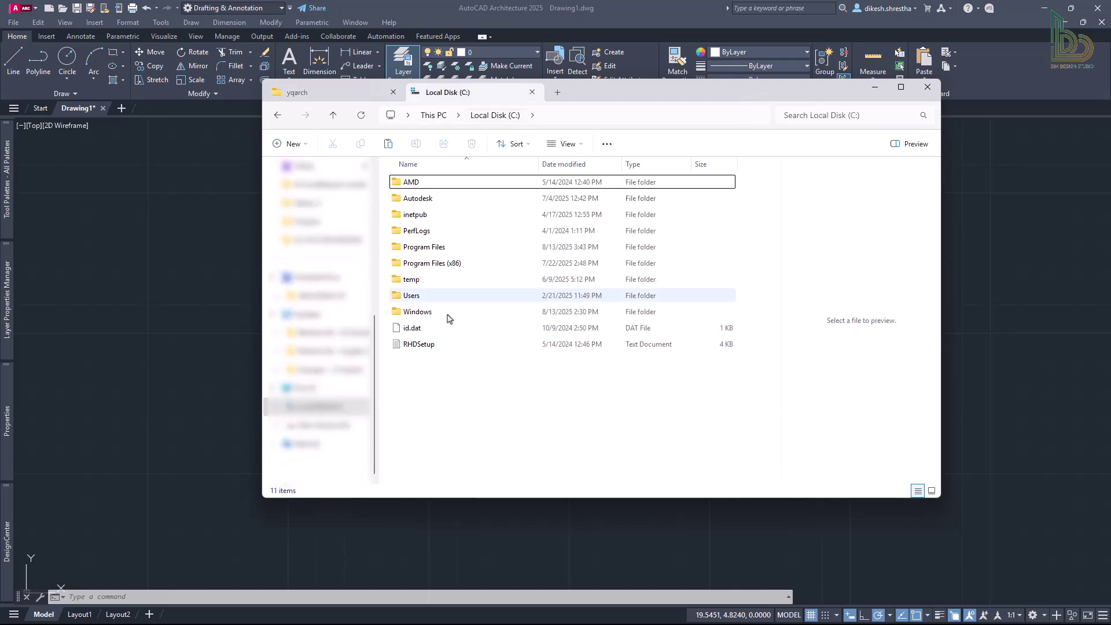
pyautogui.rightClick(447, 430)
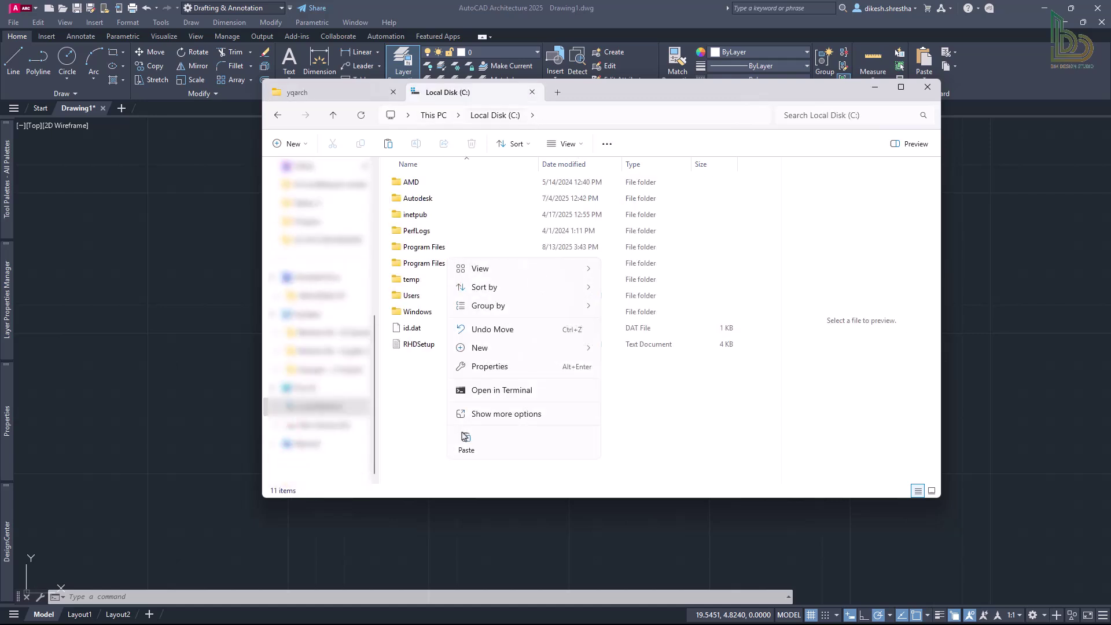
pyautogui.click(466, 444)
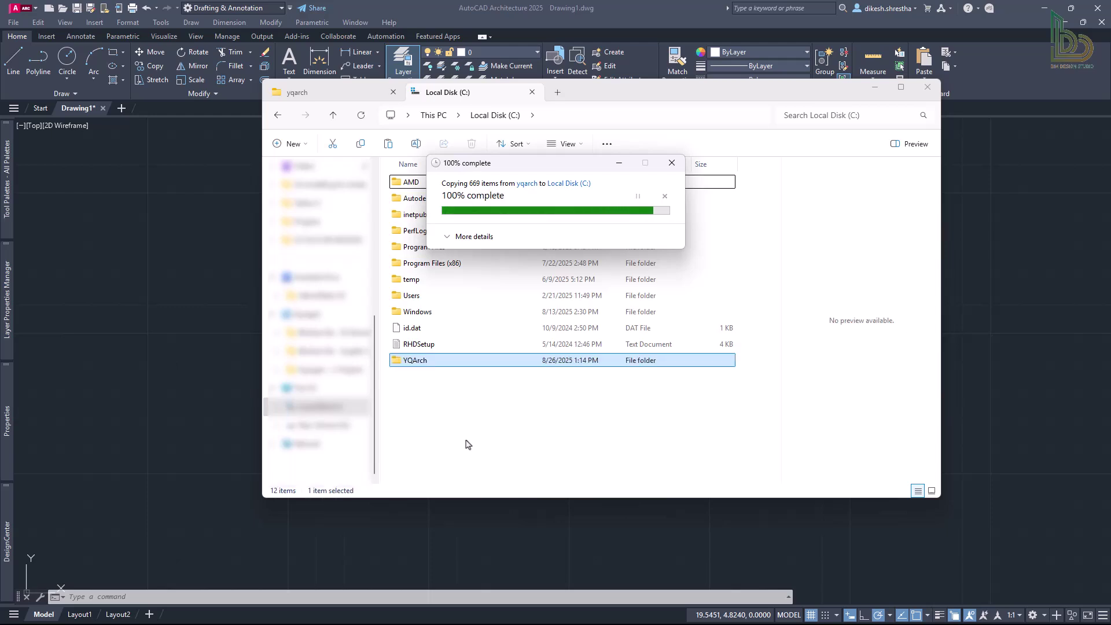
pyautogui.rightClick(455, 410)
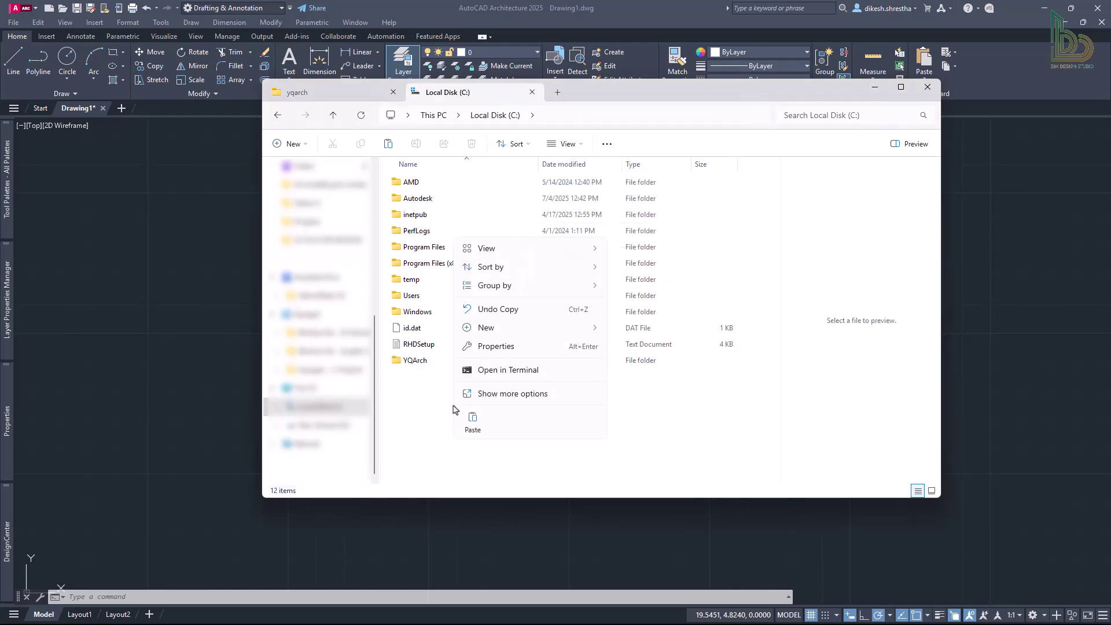
pyautogui.click(419, 396)
pyautogui.click(423, 361)
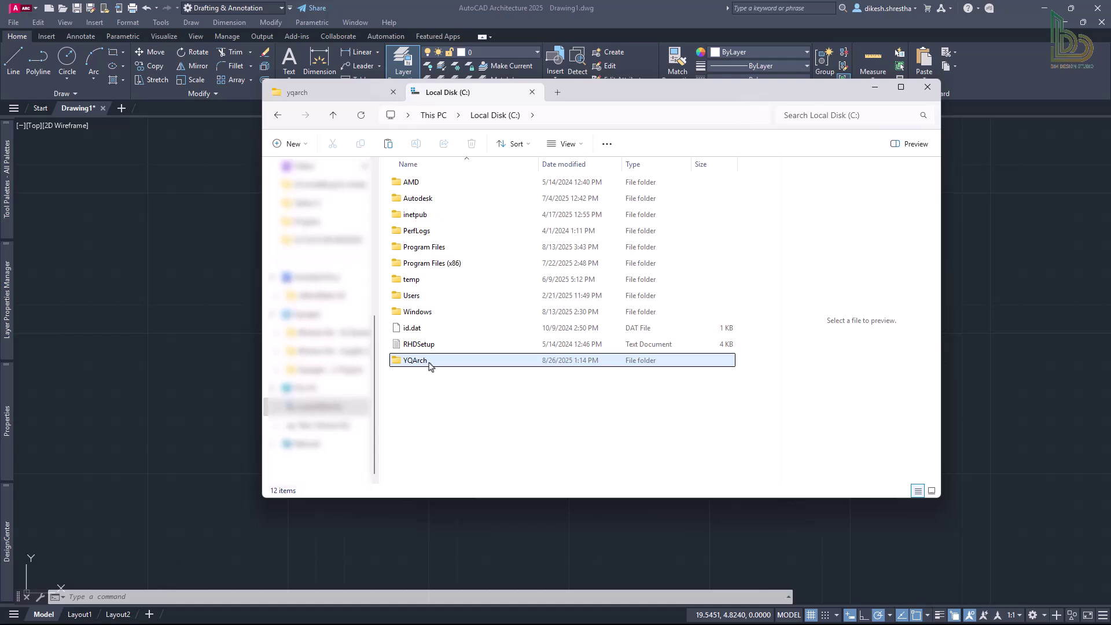
# Quit AutoCAD without saving changes to Drawing1.
pyautogui.click(996, 70)
pyautogui.click(1095, 13)
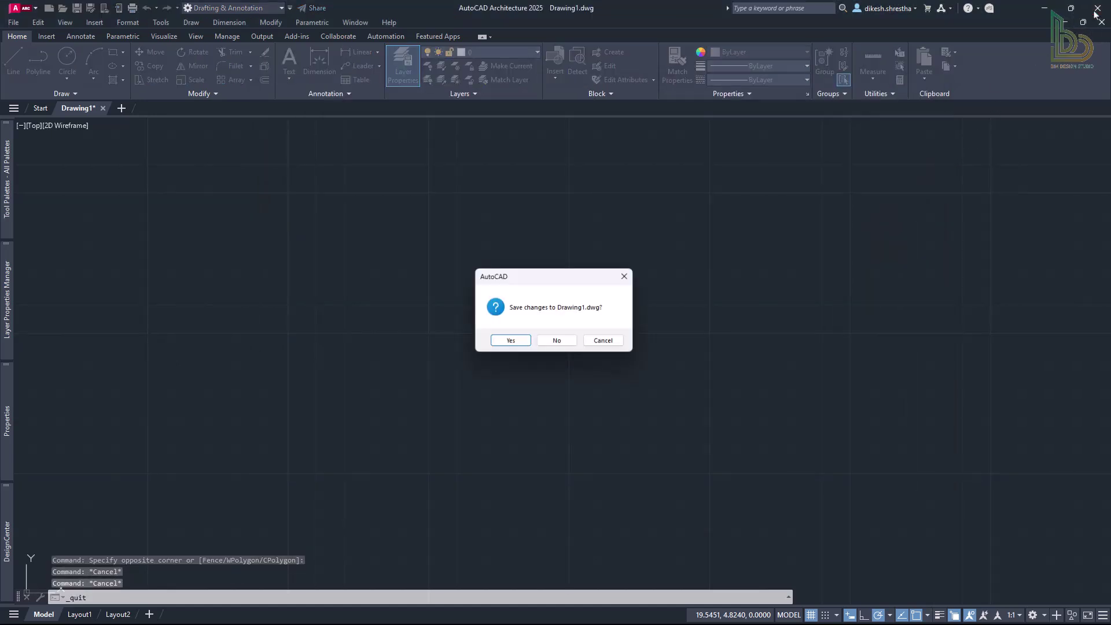
pyautogui.click(559, 342)
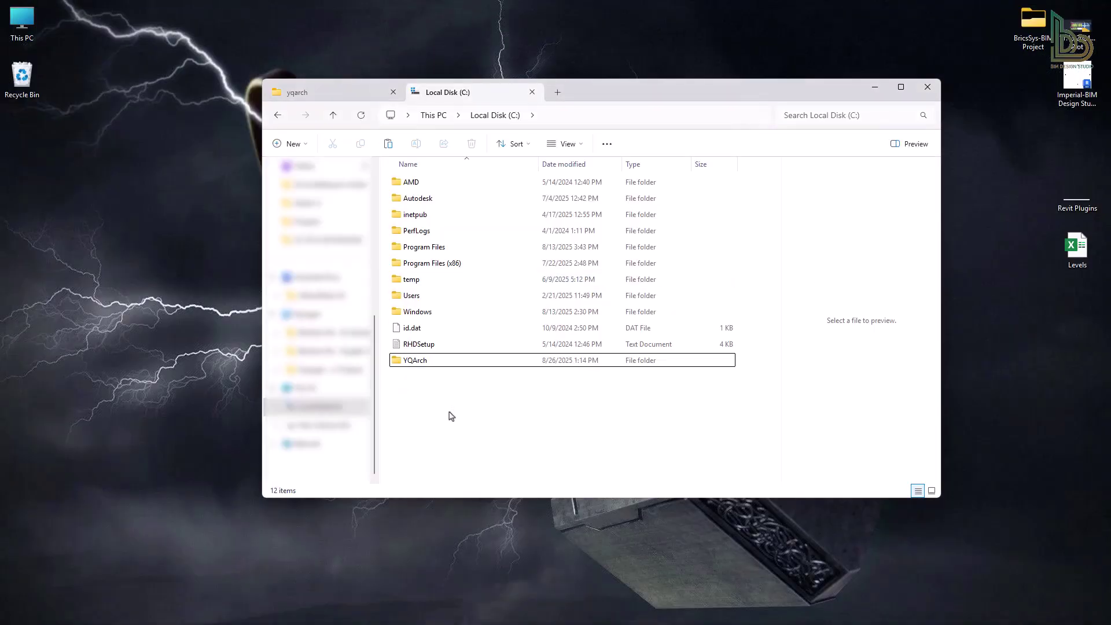
# Open C:\YQArch\sys and select the setup application.
pyautogui.click(421, 367)
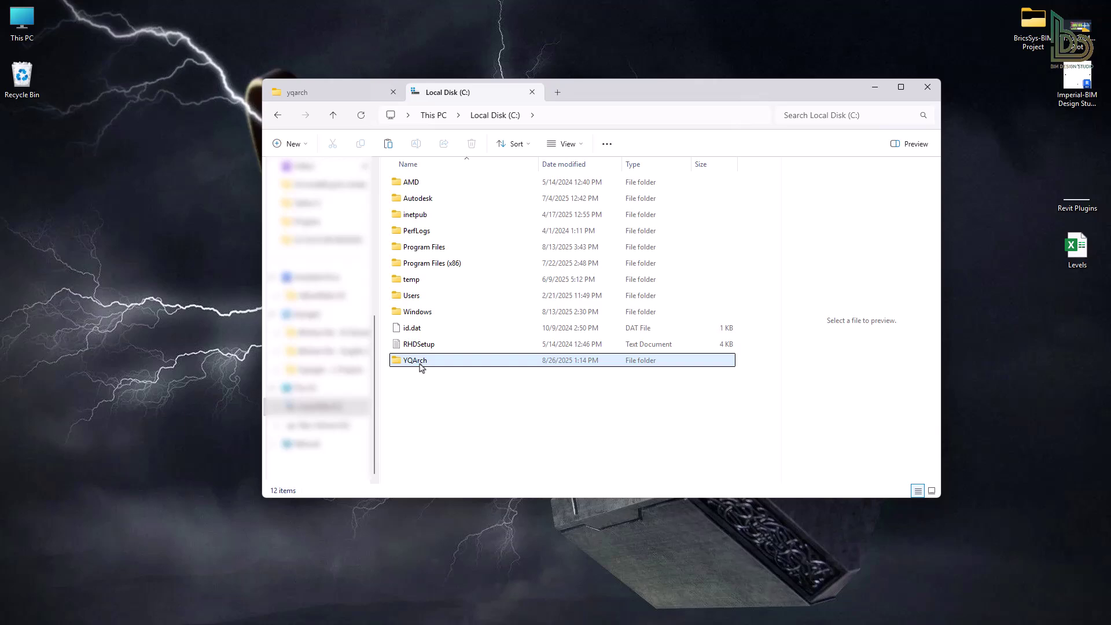
pyautogui.doubleClick(421, 365)
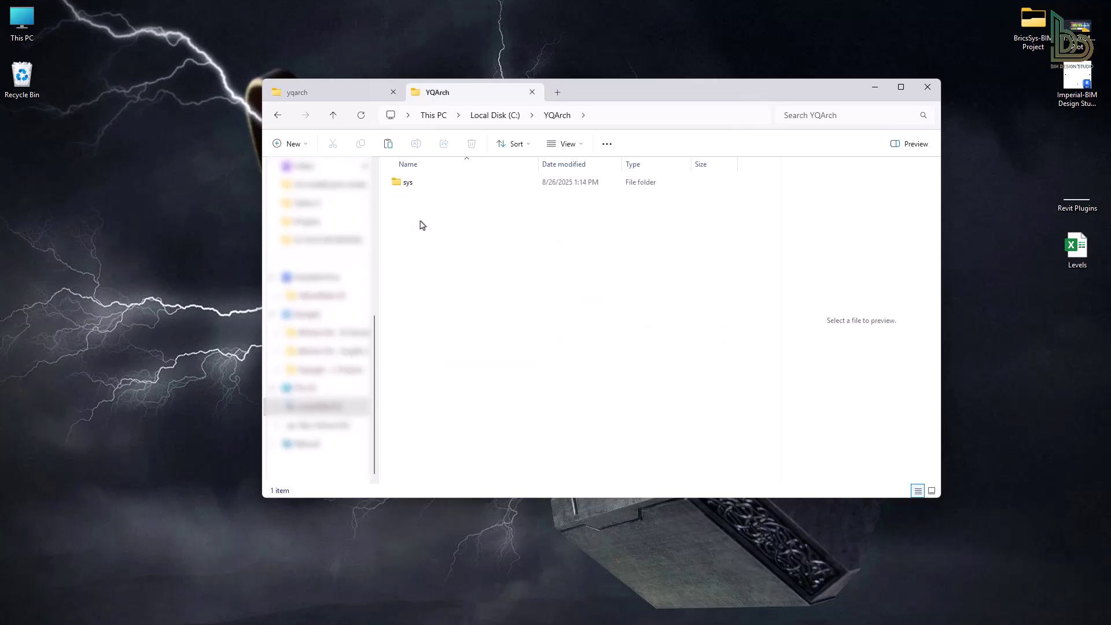
pyautogui.doubleClick(422, 187)
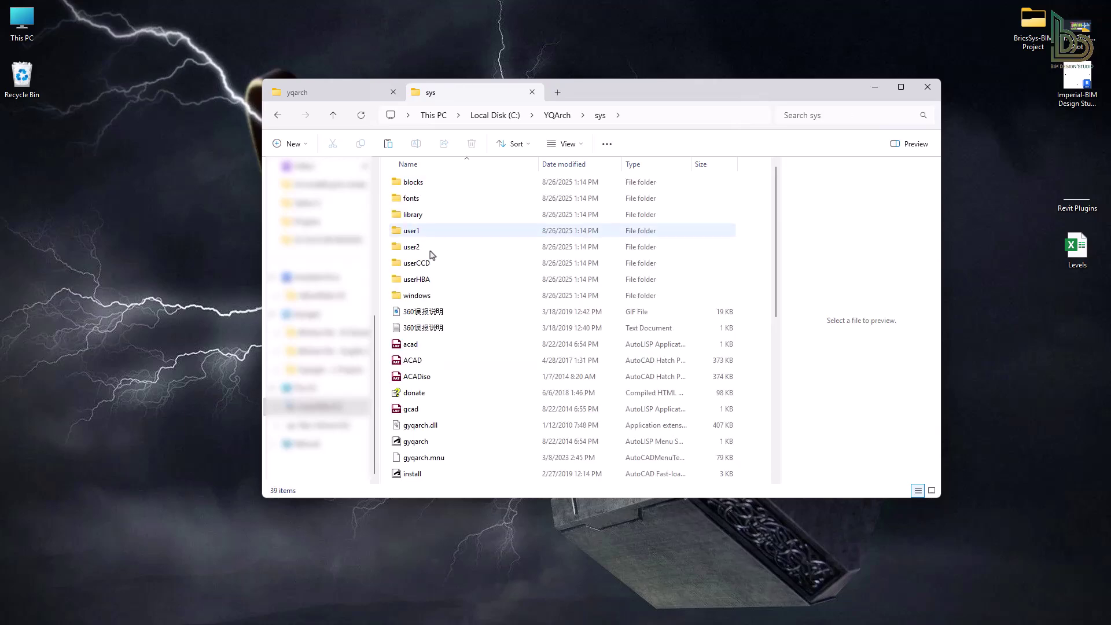
pyautogui.scroll(-2, 458, 428)
pyautogui.scroll(-2, 458, 428)
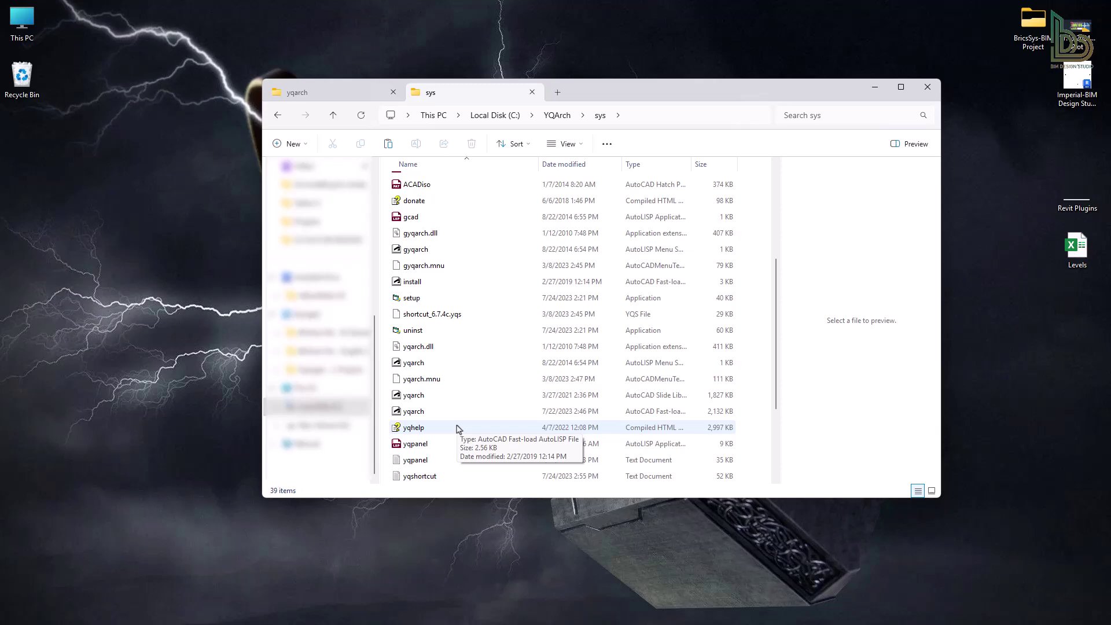
pyautogui.scroll(-3, 458, 428)
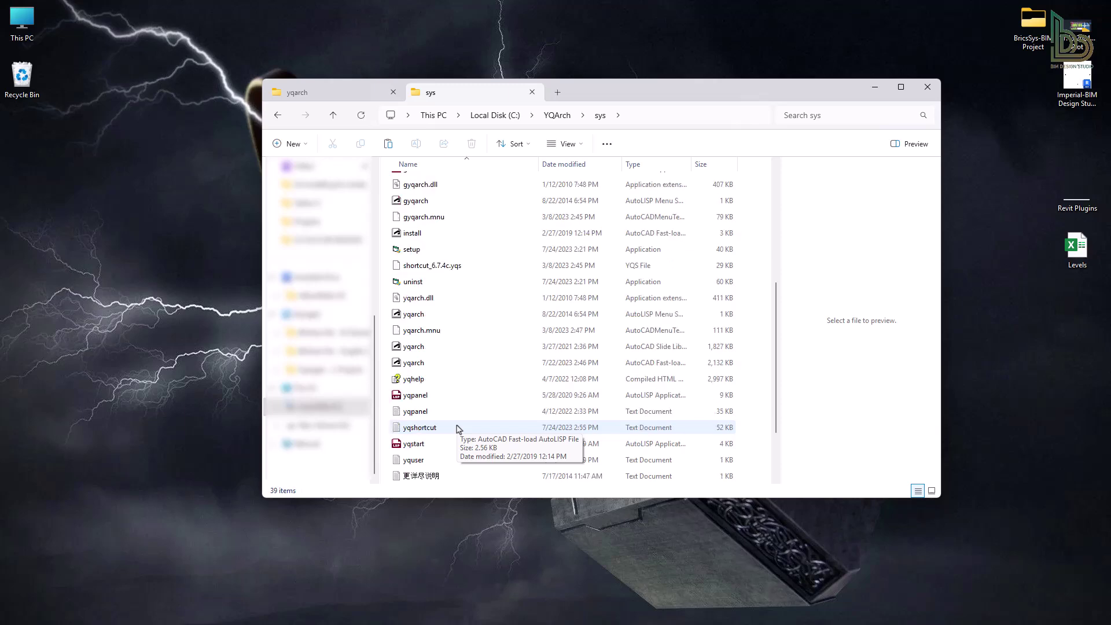
pyautogui.scroll(4, 489, 269)
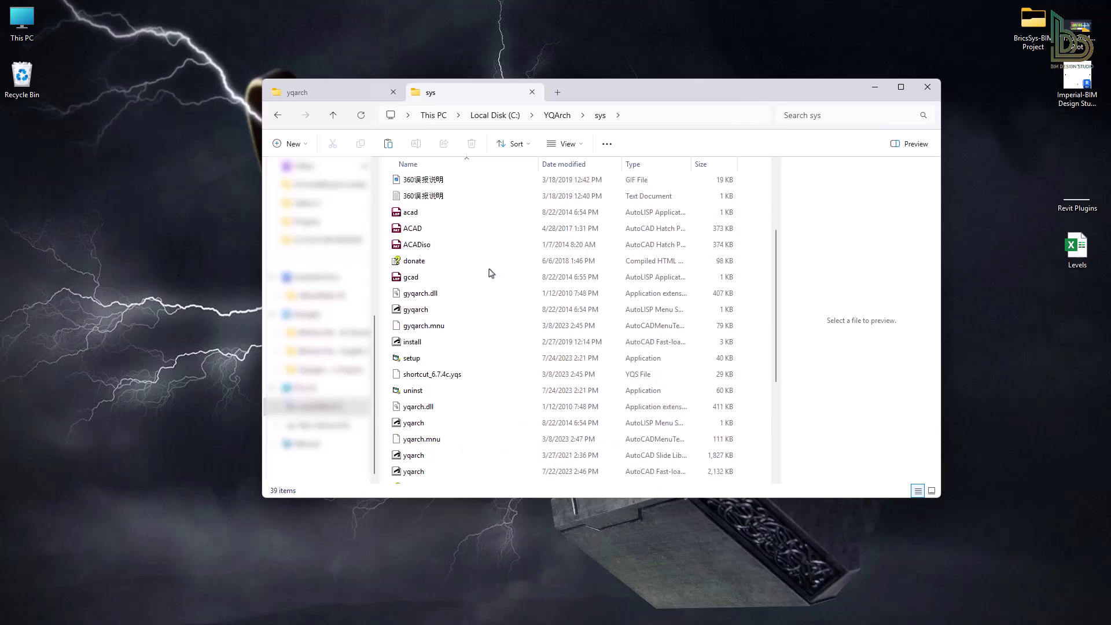
pyautogui.scroll(1, 485, 287)
pyautogui.scroll(-1, 481, 307)
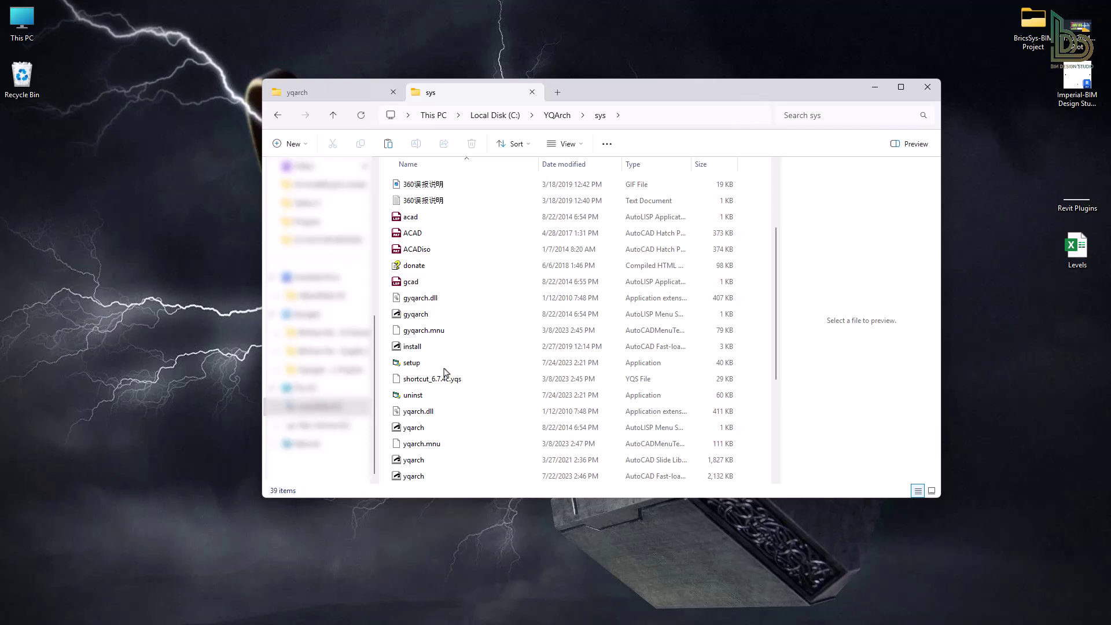
pyautogui.click(416, 363)
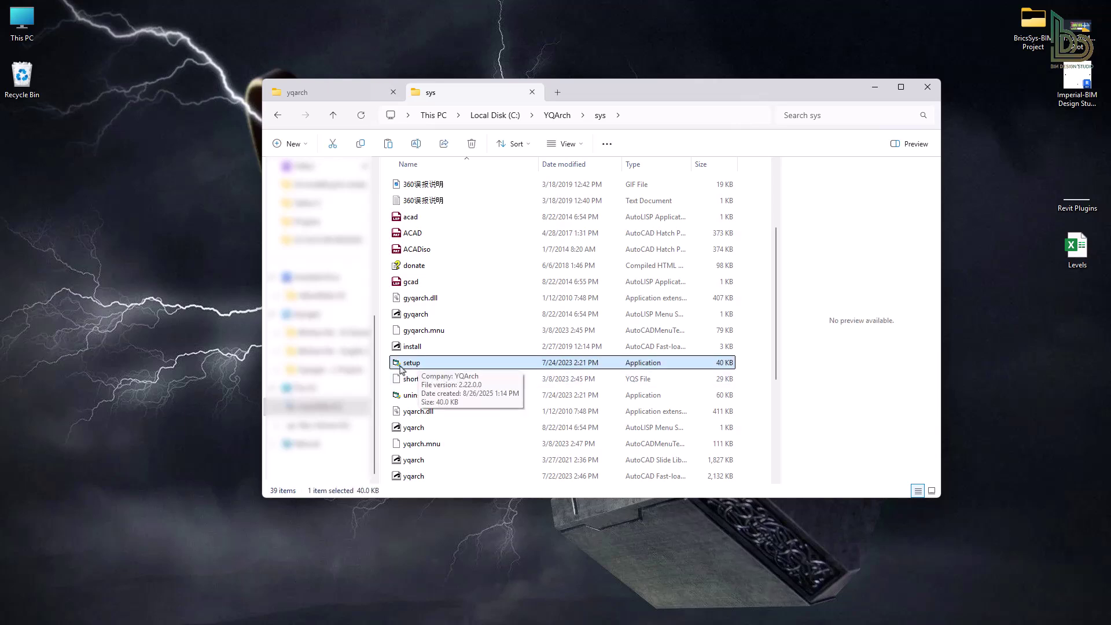
# Run setup as administrator, install YQArch for the AutoCAD 2025 profiles, and confirm completion.
pyautogui.rightClick(403, 366)
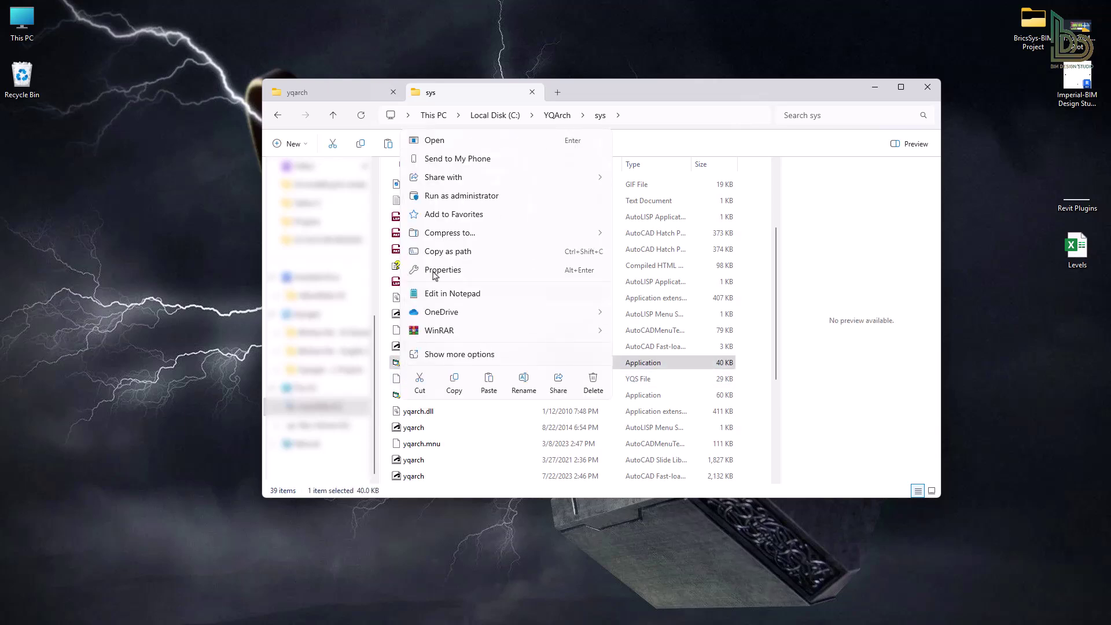
pyautogui.click(463, 360)
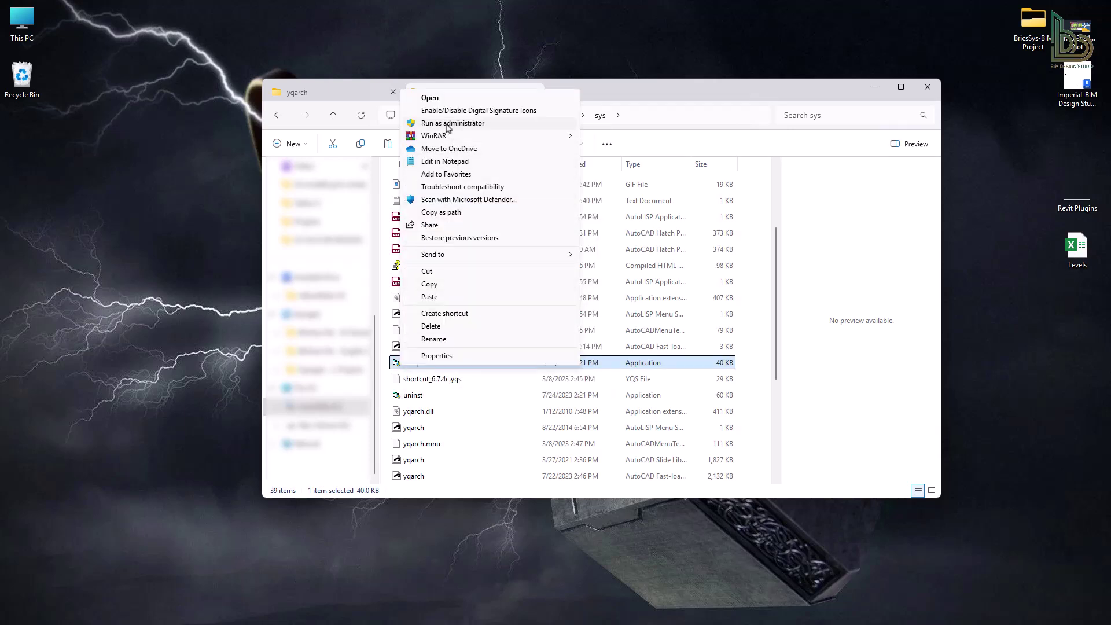
pyautogui.click(449, 123)
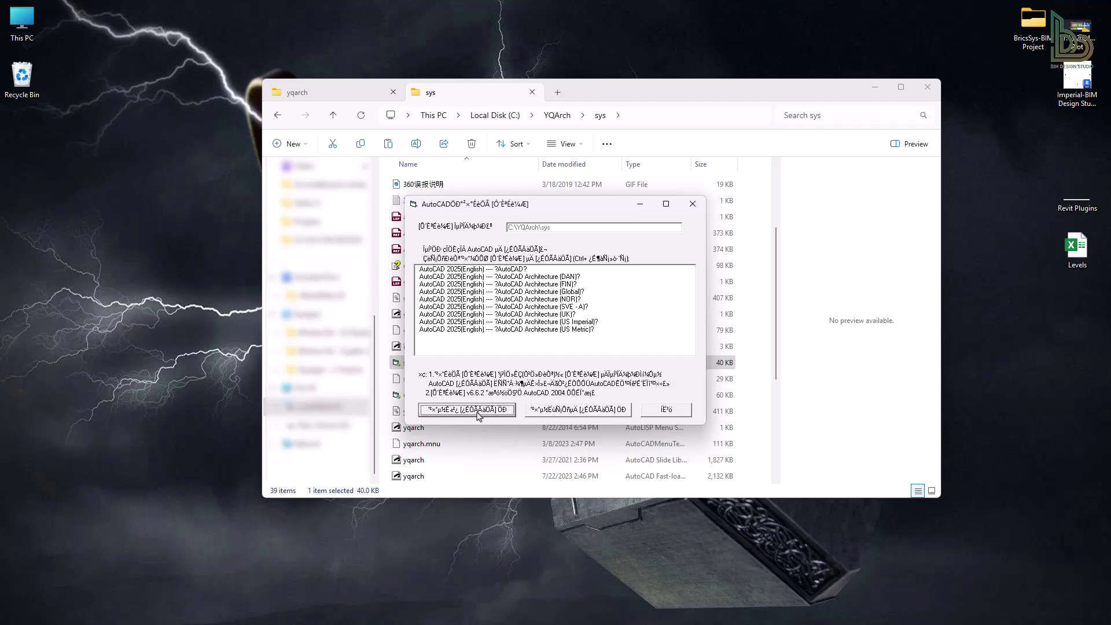
pyautogui.click(478, 416)
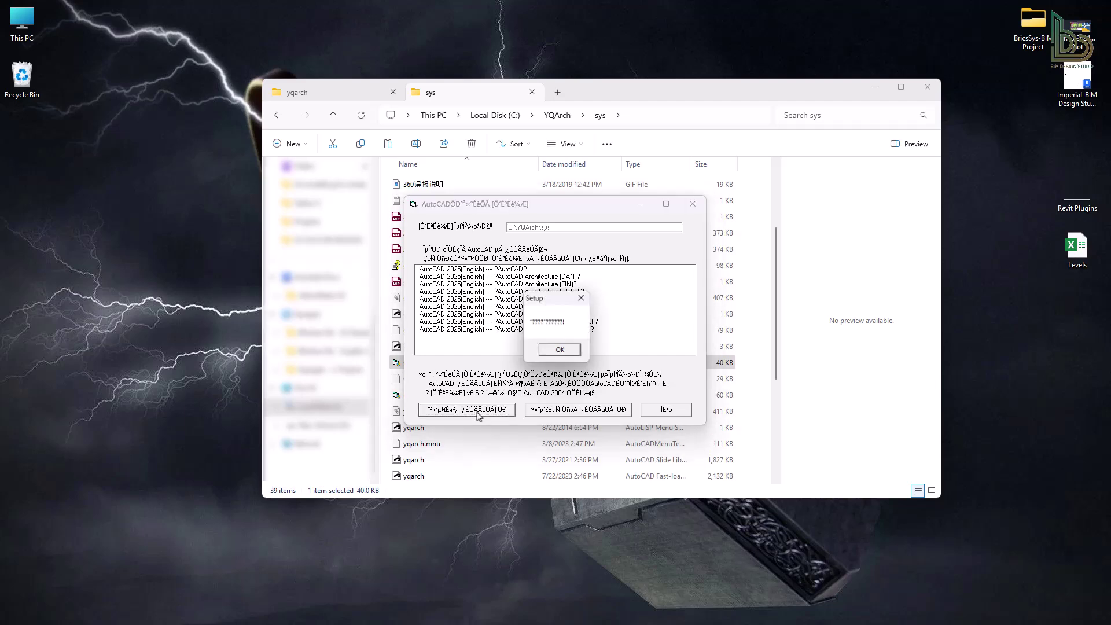
pyautogui.click(575, 352)
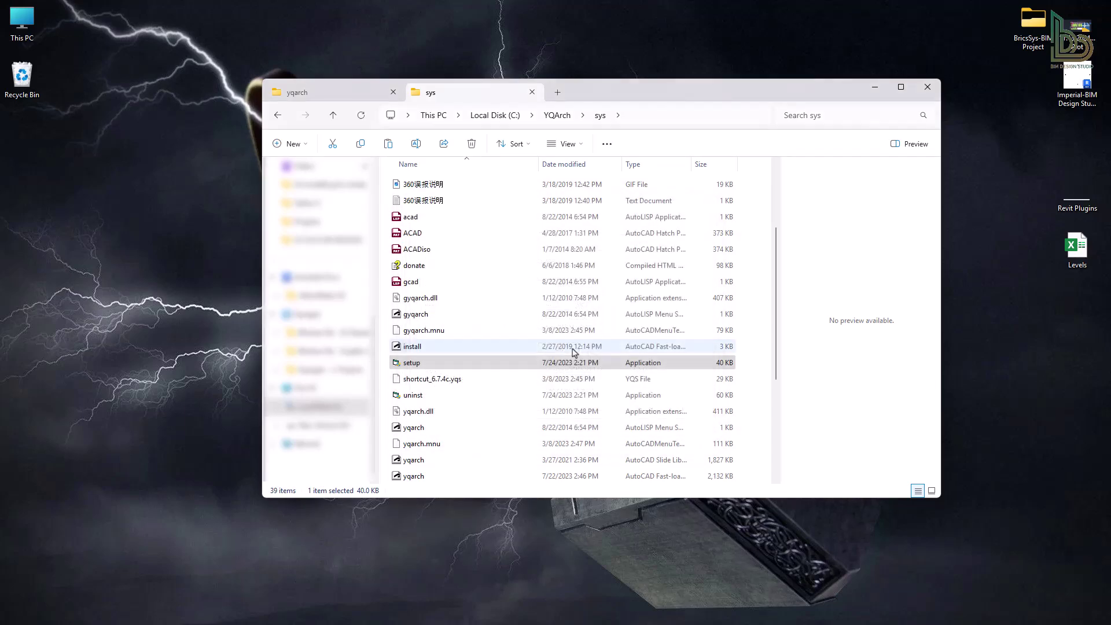
# Close File Explorer and refresh the desktop while AutoCAD Architecture 2025 relaunches.
pyautogui.click(926, 88)
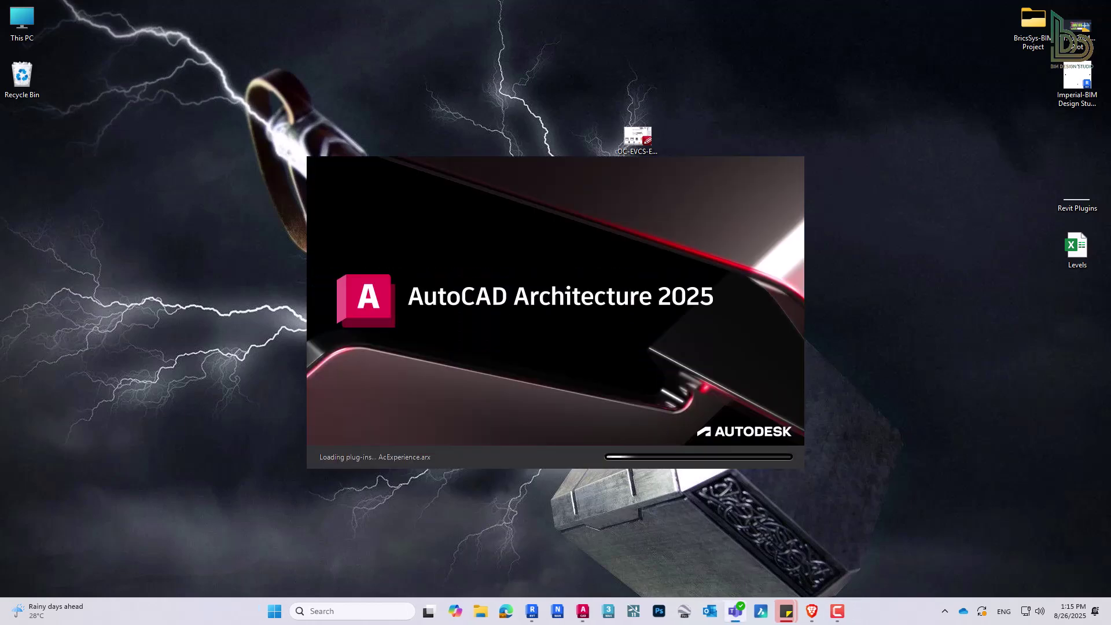
pyautogui.rightClick(912, 209)
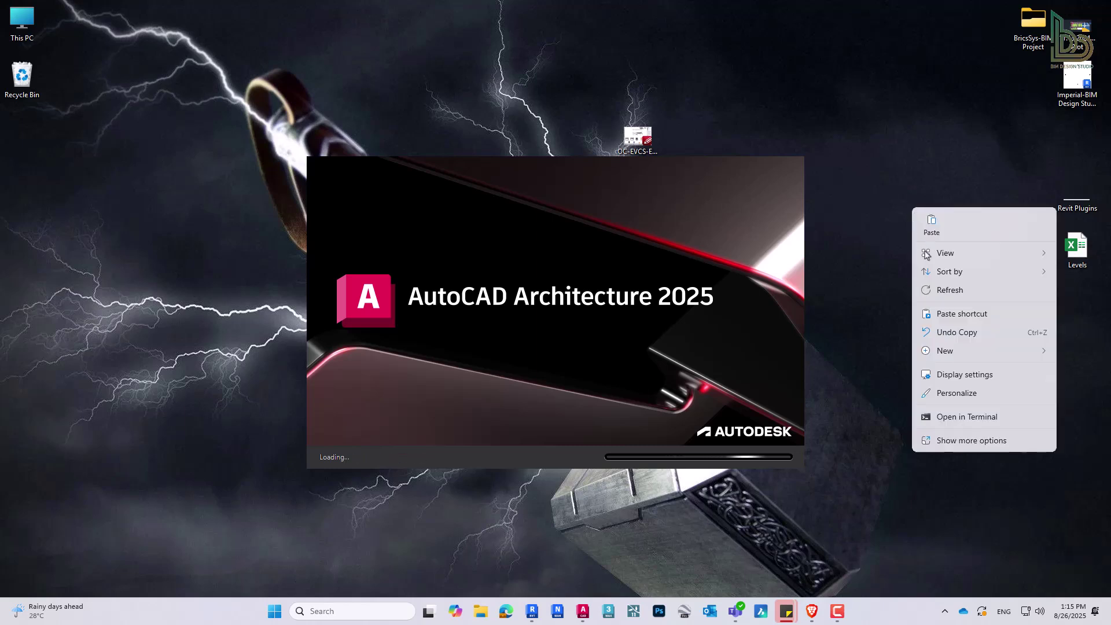
pyautogui.click(944, 291)
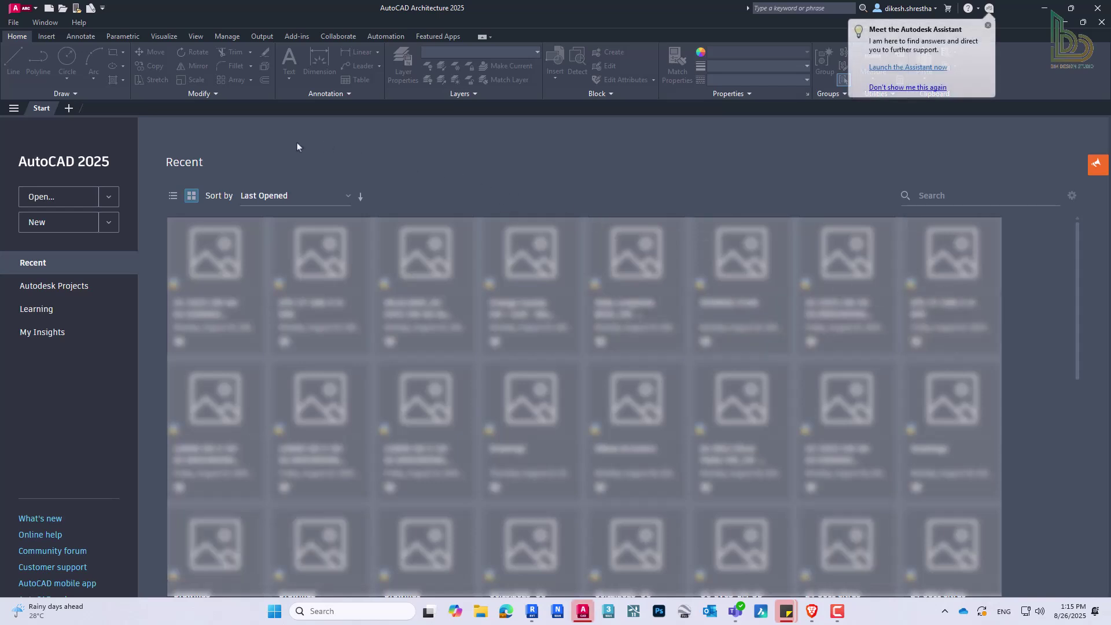
# Start a new blank drawing, browse the new YQArch menu's items, then close it.
pyautogui.click(40, 225)
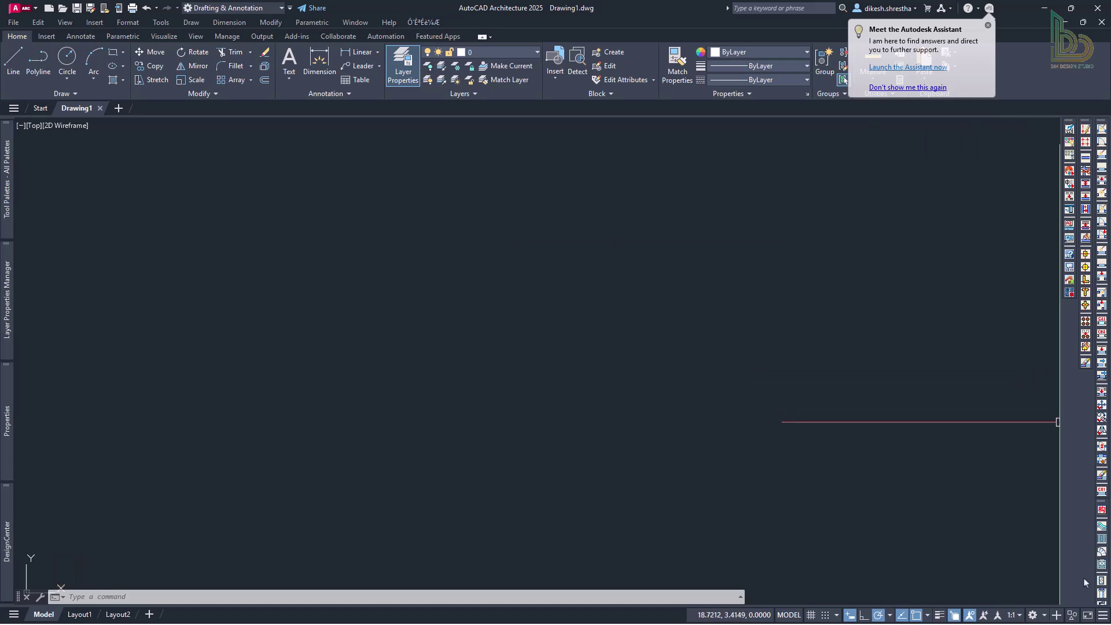
pyautogui.click(477, 230)
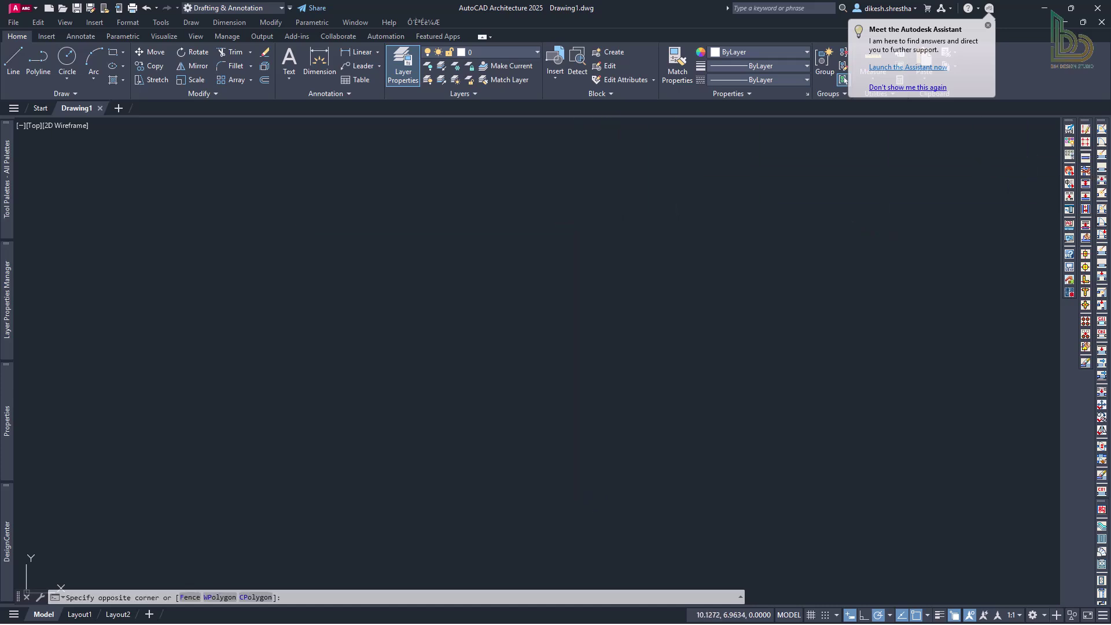
pyautogui.click(422, 24)
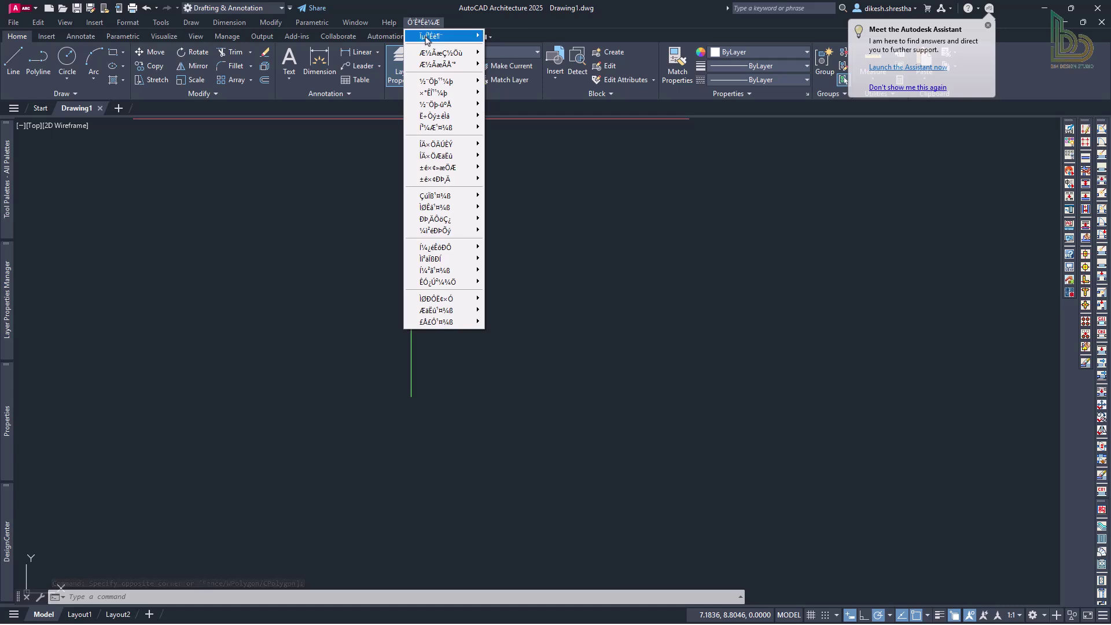
pyautogui.moveTo(428, 52)
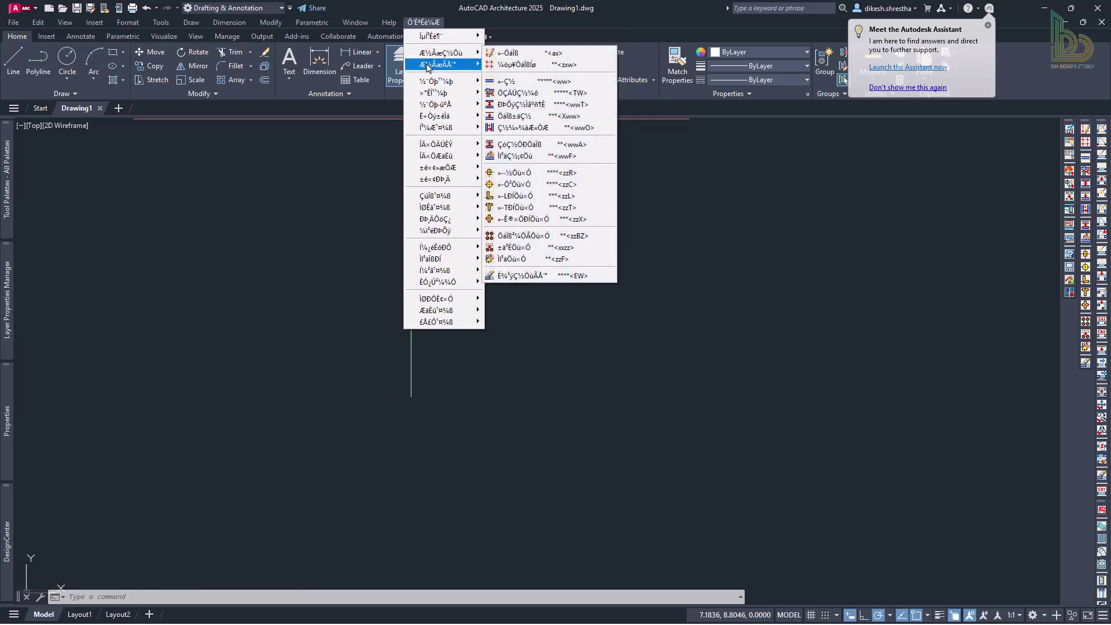
pyautogui.click(667, 290)
pyautogui.click(670, 285)
pyautogui.click(641, 378)
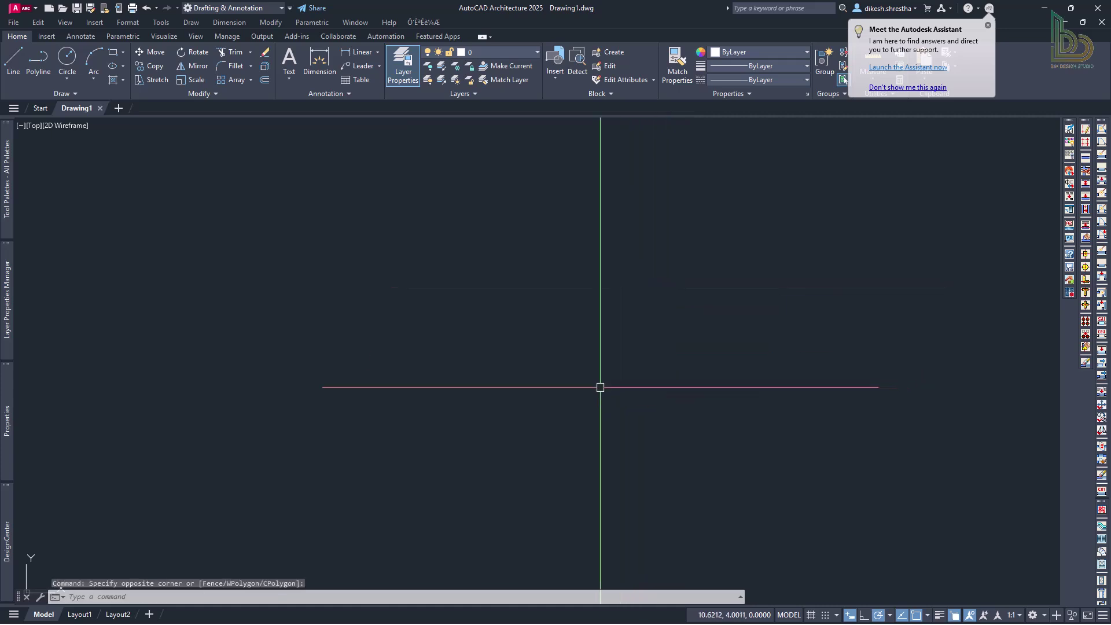